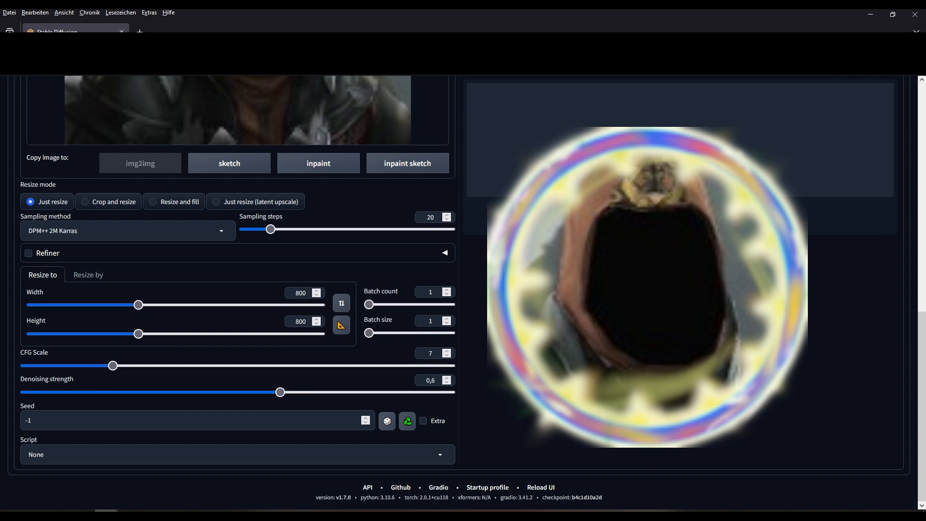
# - Set batch size to 3 and sampling steps to 45, then generate the 800×800 hooded-figure variations
pyautogui.moveTo(369, 333); pyautogui.dragTo(392, 333)
pyautogui.moveTo(436, 217); pyautogui.dragTo(419, 217)
pyautogui.write('45')
pyautogui.scroll(9, 419, 217)
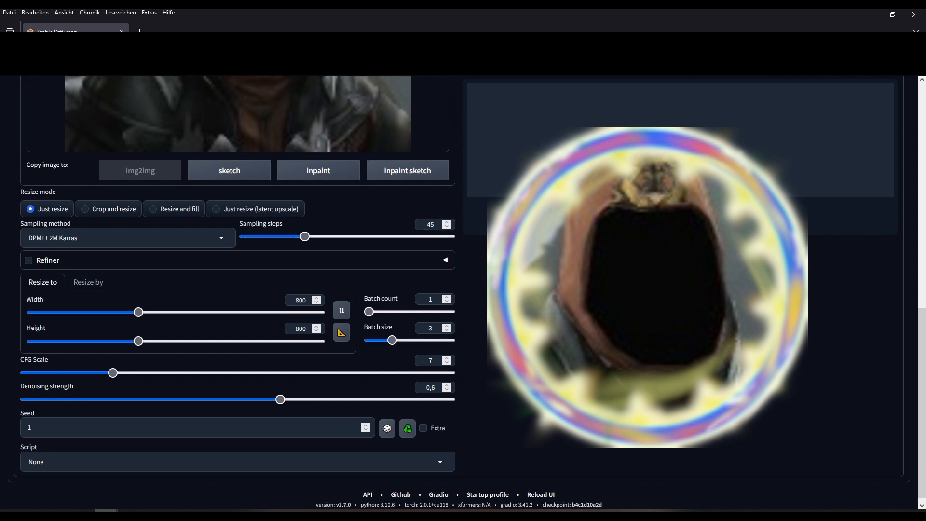
pyautogui.scroll(1, 419, 217)
pyautogui.click(782, 160)
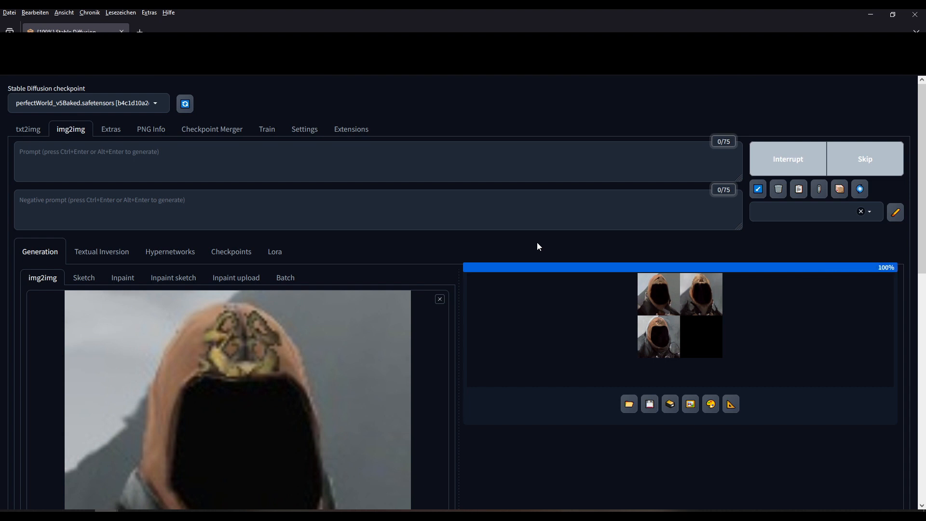
# - Lower denoising strength from 0.6 toward 0.45 and generate a new batch of three
pyautogui.scroll(-10, 537, 246)
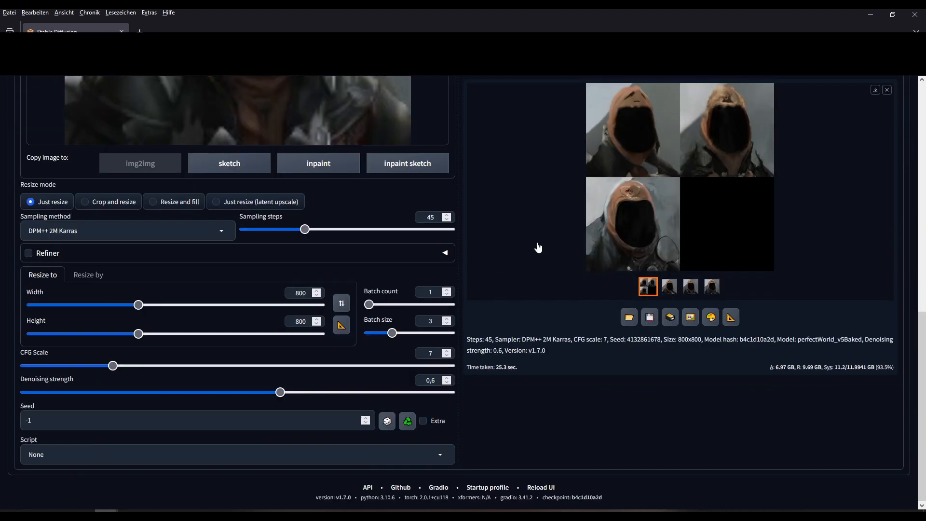
pyautogui.moveTo(282, 393); pyautogui.dragTo(216, 392)
pyautogui.scroll(10, 522, 385)
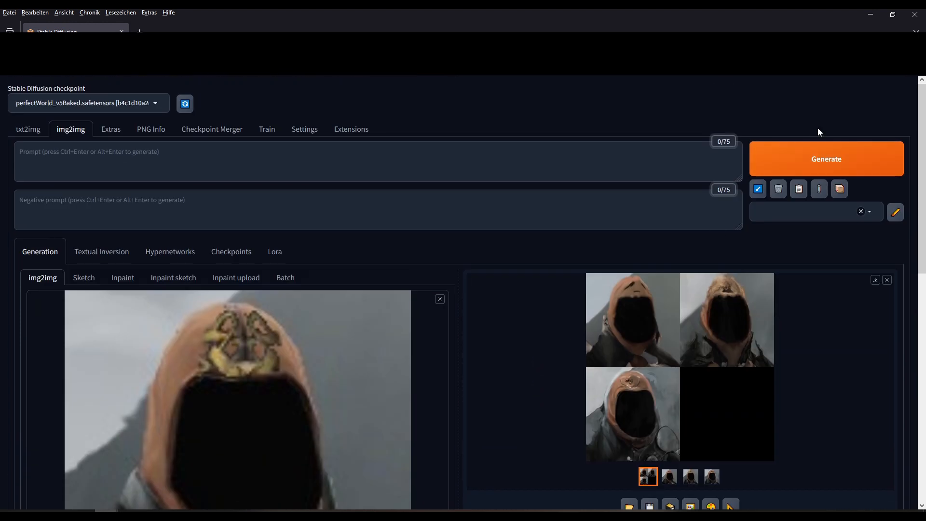
pyautogui.click(818, 150)
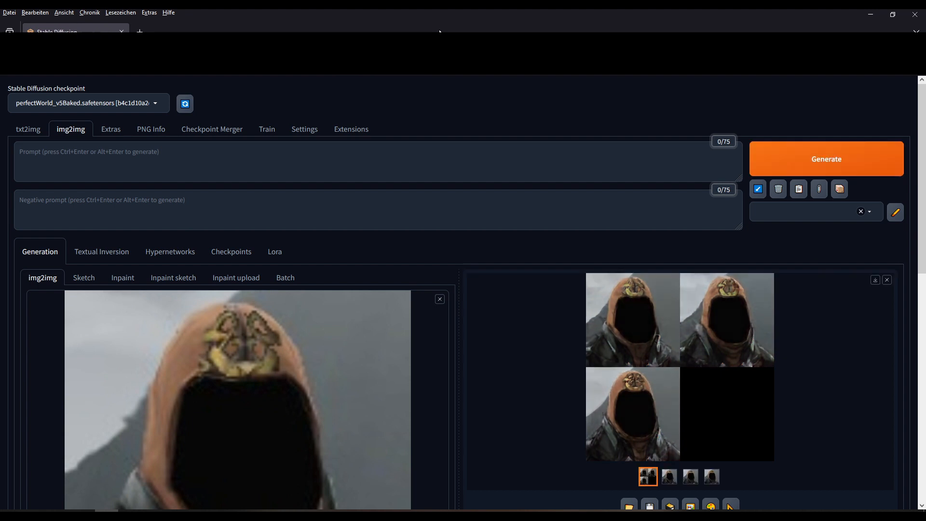
# - Compare the generated hood images and send the second one to img2img as the new input
pyautogui.click(669, 482)
pyautogui.click(693, 430)
pyautogui.click(711, 433)
pyautogui.click(691, 428)
pyautogui.click(671, 431)
pyautogui.click(691, 459)
# - Raise denoising strength to 0.55 and set batch size to 4, keeping exact width/height resizing
pyautogui.scroll(-3, 465, 334)
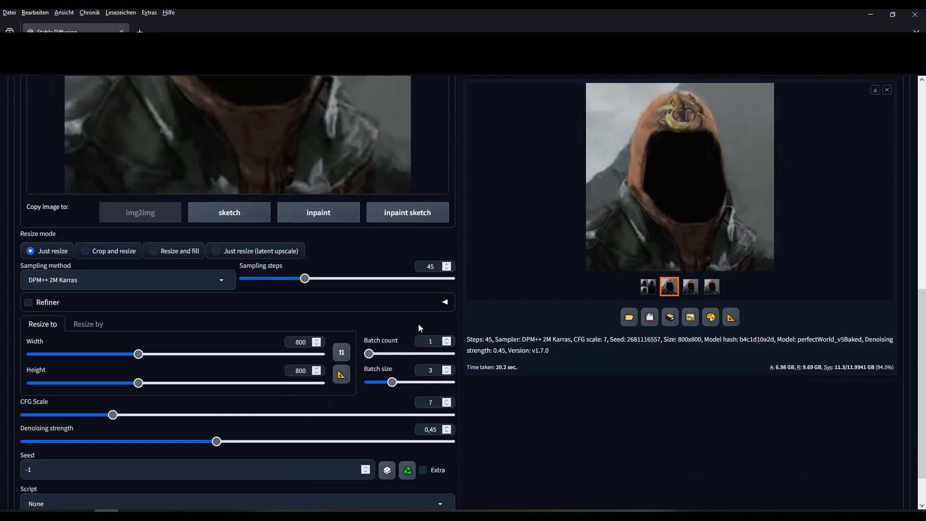
pyautogui.scroll(-1, 421, 323)
pyautogui.moveTo(217, 393); pyautogui.dragTo(263, 400)
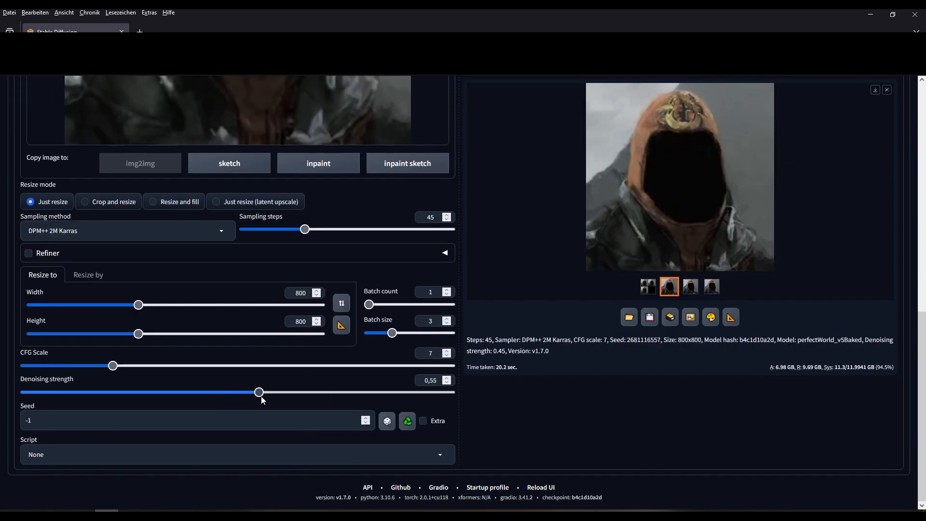
pyautogui.scroll(9, 362, 372)
pyautogui.scroll(-9, 338, 348)
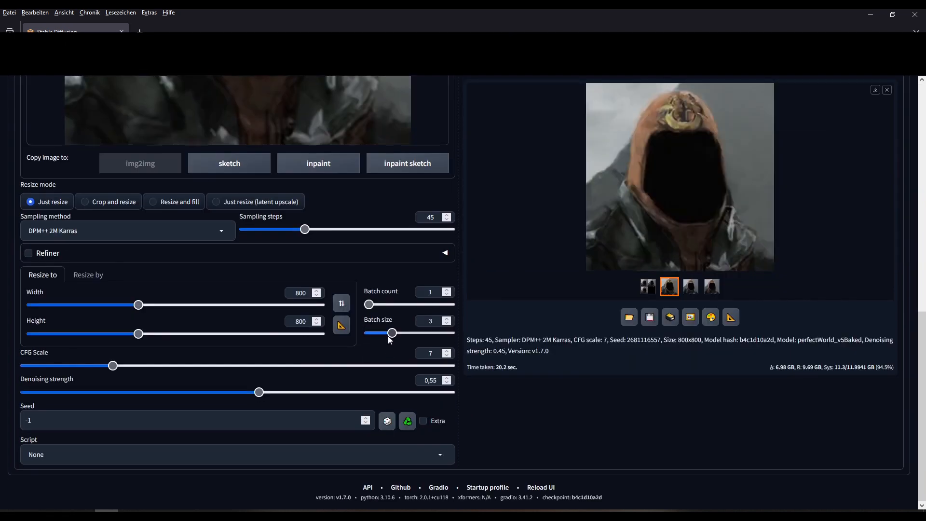
pyautogui.scroll(9, 370, 345)
pyautogui.scroll(-9, 176, 186)
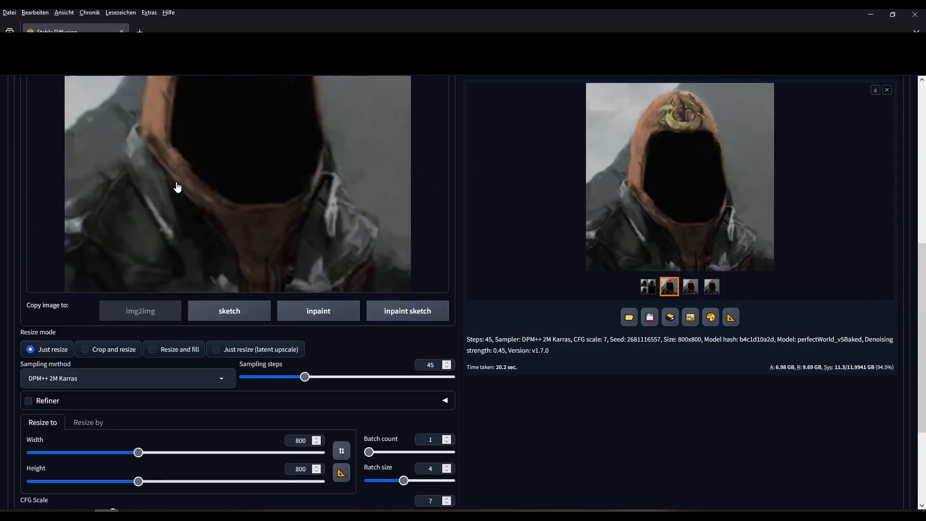
pyautogui.click(81, 275)
pyautogui.click(45, 274)
pyautogui.scroll(9, 154, 287)
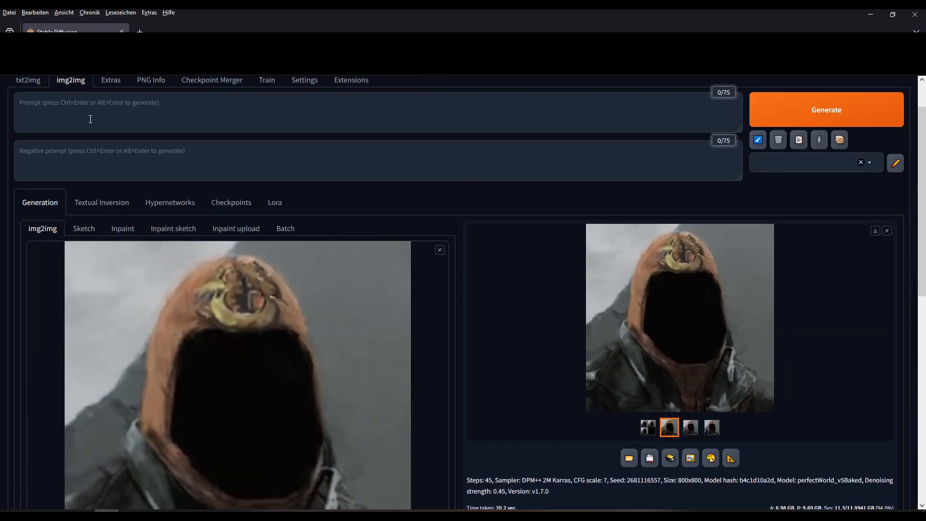
pyautogui.scroll(1, 109, 156)
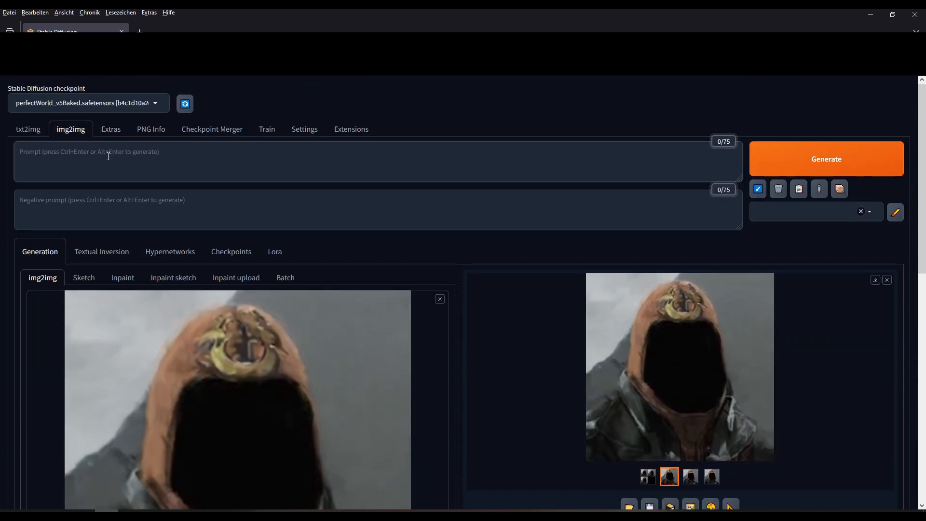
# - Add 'metal shoulder pieces, brown hood, ornate golden symbol on hood, symmetrical symbol on hoodie, golden embedding' to the prompt and generate
pyautogui.write('metal shoulder pieces,')
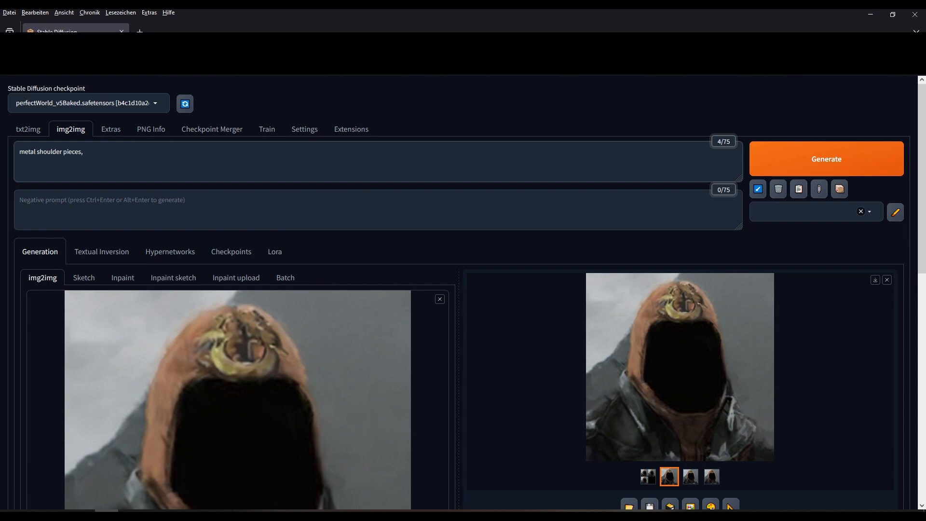
pyautogui.write(' brown hood, ornate golden symbol')
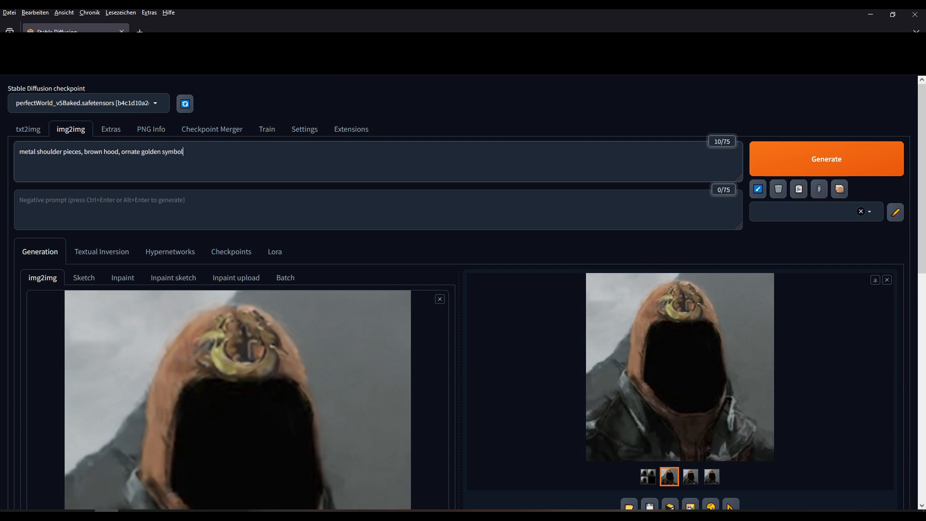
pyautogui.write(' on hood,')
pyautogui.write(' symmet')
pyautogui.write('rica')
pyautogui.write('l symmet')
pyautogui.press('BackSpace')
pyautogui.press('BackSpace')
pyautogui.press('BackSpace')
pyautogui.press('BackSpace')
pyautogui.write('mbol on hoodie, ')
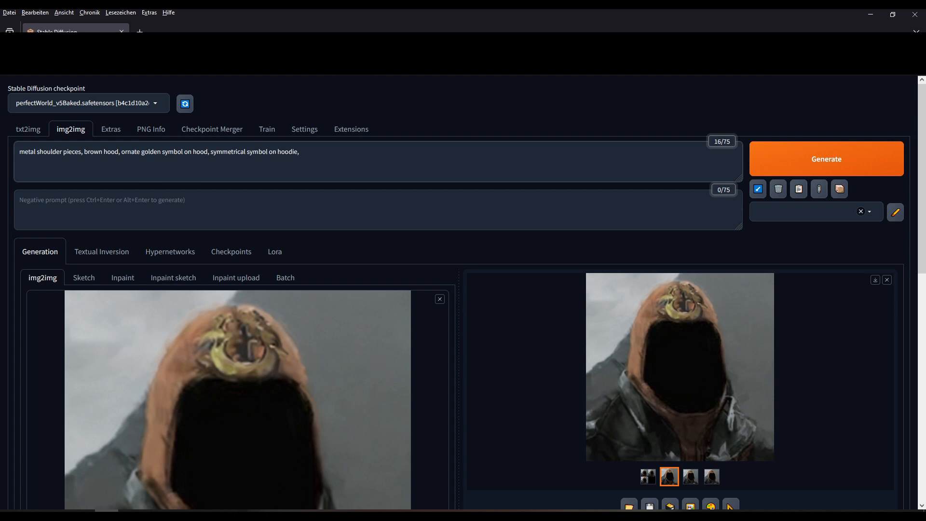
pyautogui.write('golden embedding')
pyautogui.scroll(-10, 385, 203)
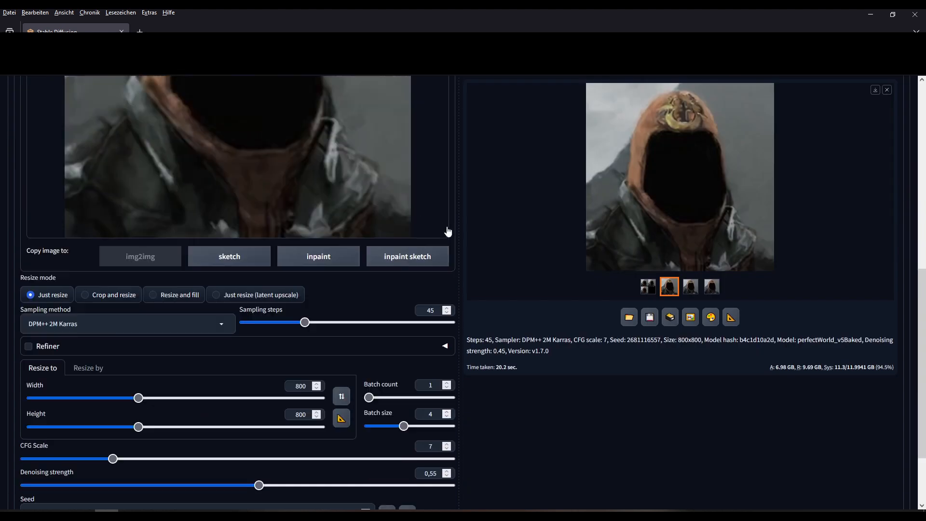
pyautogui.scroll(10, 543, 283)
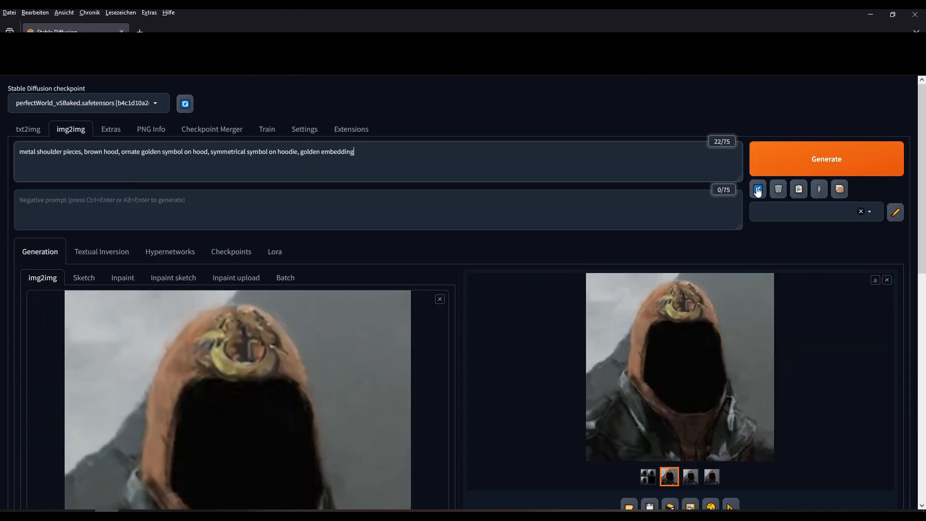
pyautogui.hotkey('ctrl', 'Return')
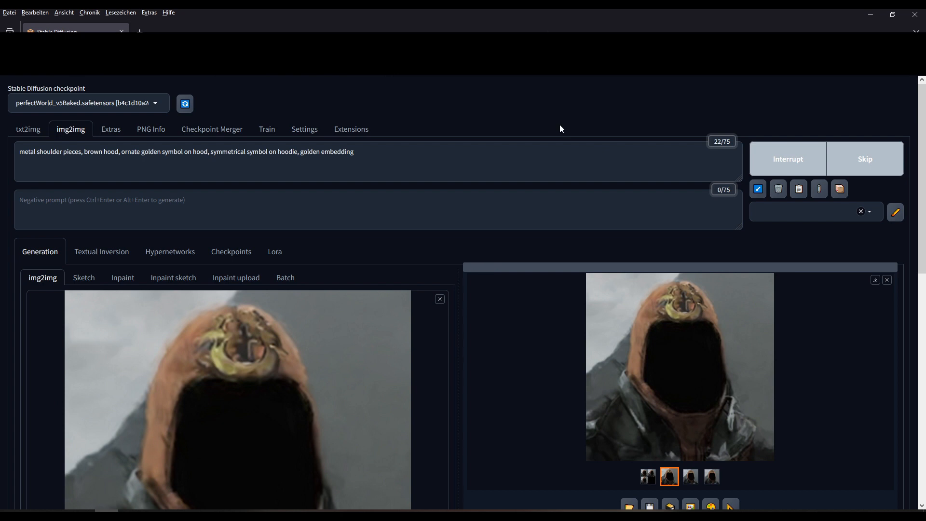
# - View the last golden-symbol hood variation large and use it as the img2img input image
pyautogui.click(648, 476)
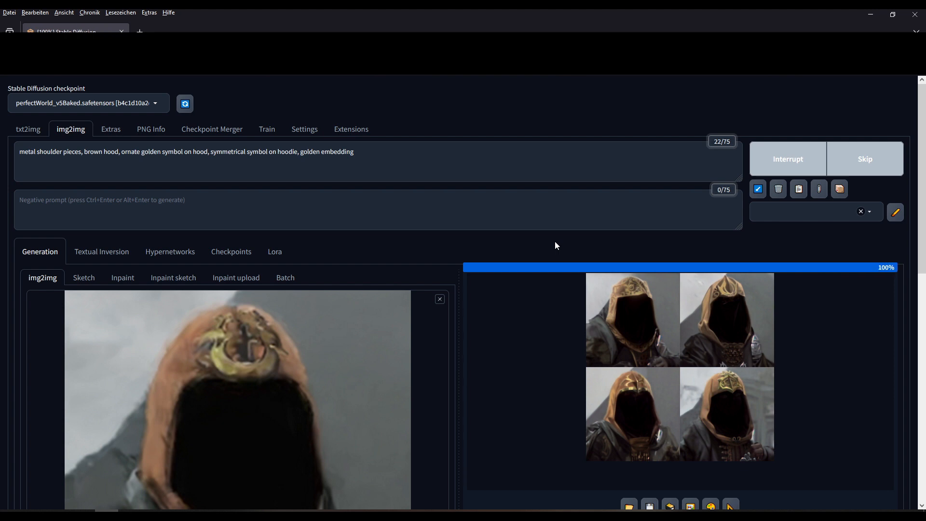
pyautogui.click(559, 403)
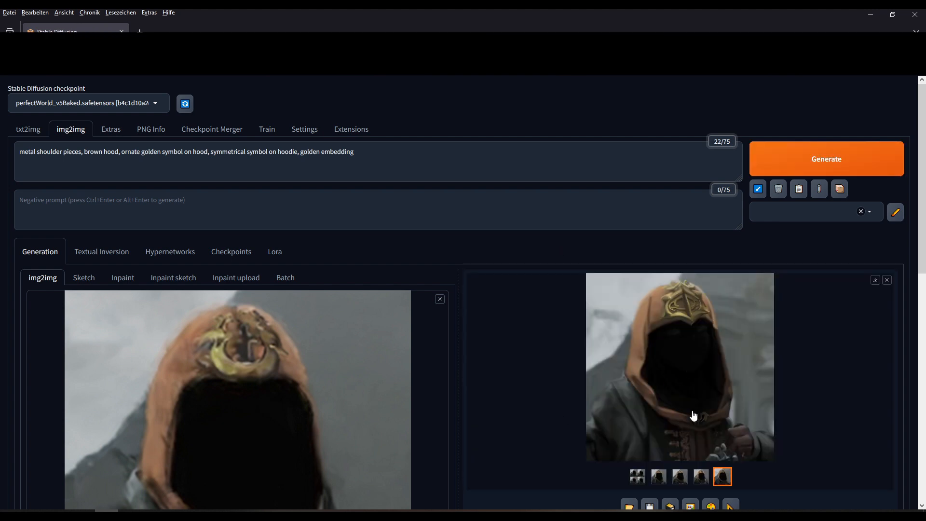
pyautogui.scroll(-4, 536, 321)
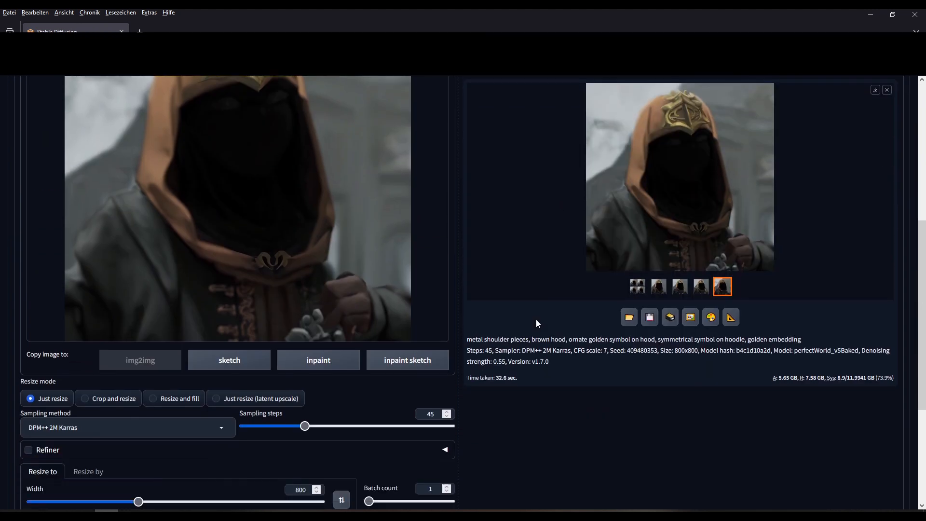
pyautogui.scroll(4, 536, 320)
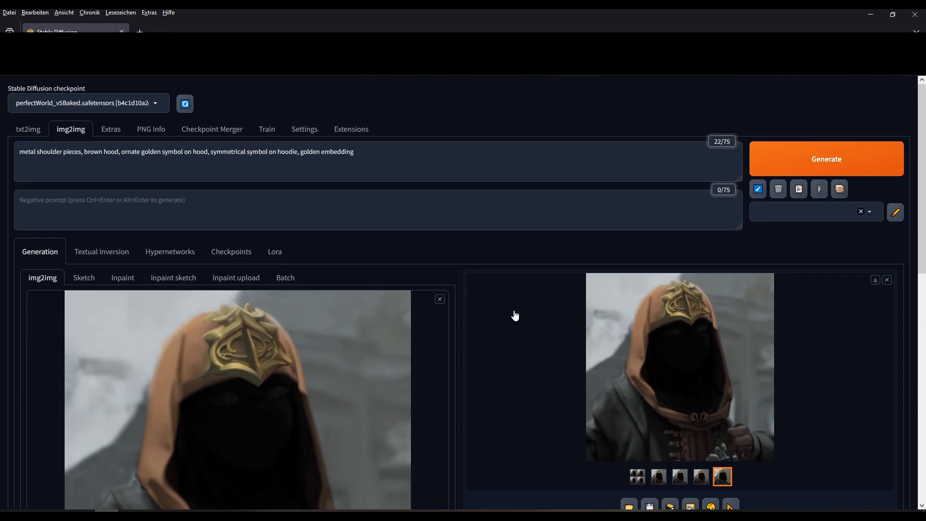
pyautogui.scroll(-4, 515, 316)
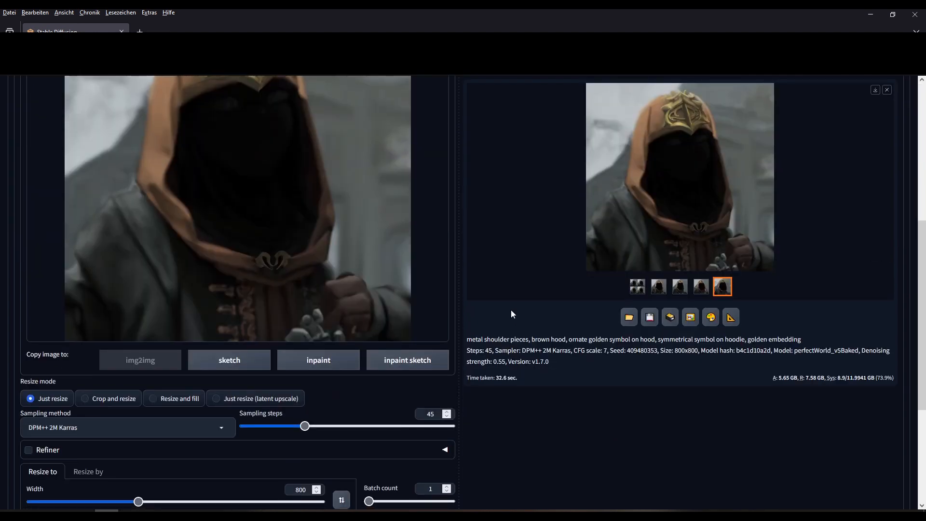
pyautogui.scroll(4, 511, 314)
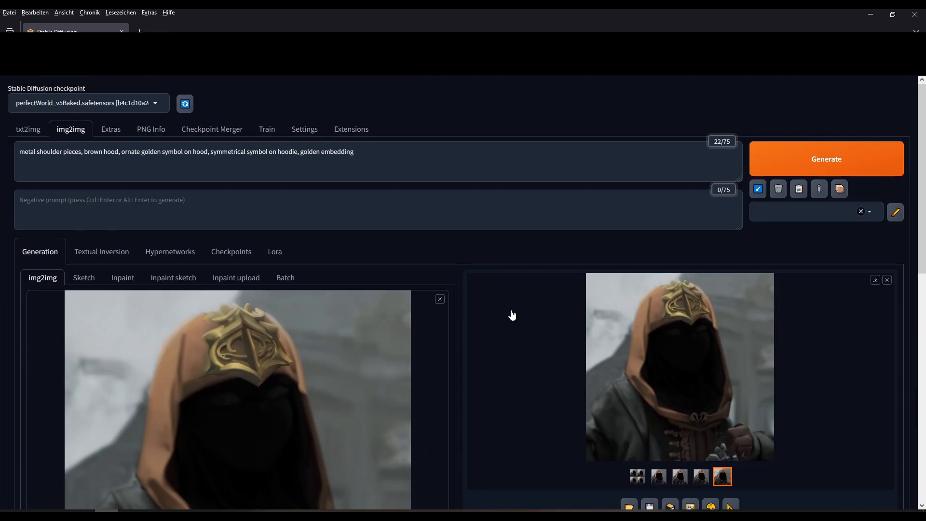
# - Generate a new batch from the golden-symbol image, browse each result, and view the grid full-screen
pyautogui.click(758, 165)
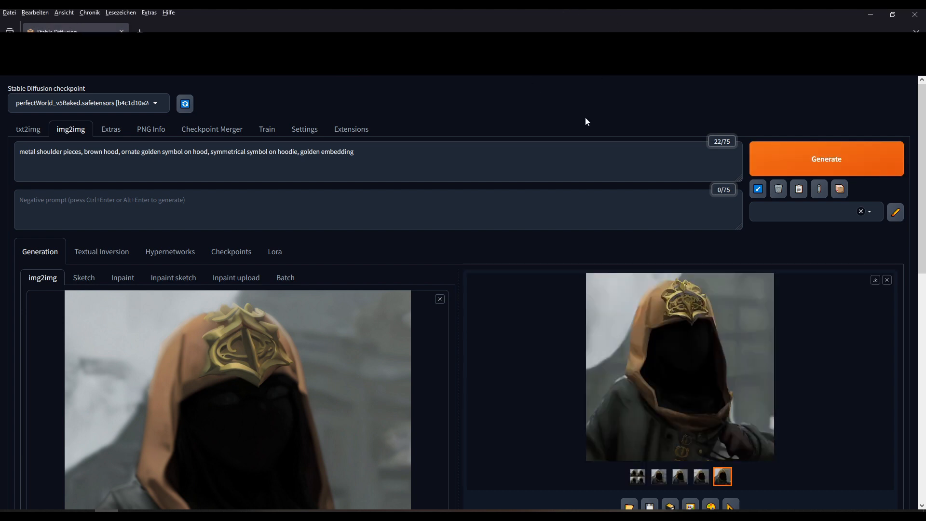
pyautogui.click(659, 477)
pyautogui.click(678, 483)
pyautogui.click(703, 483)
pyautogui.click(725, 483)
pyautogui.click(706, 485)
pyautogui.click(683, 484)
pyautogui.click(658, 477)
pyautogui.click(638, 478)
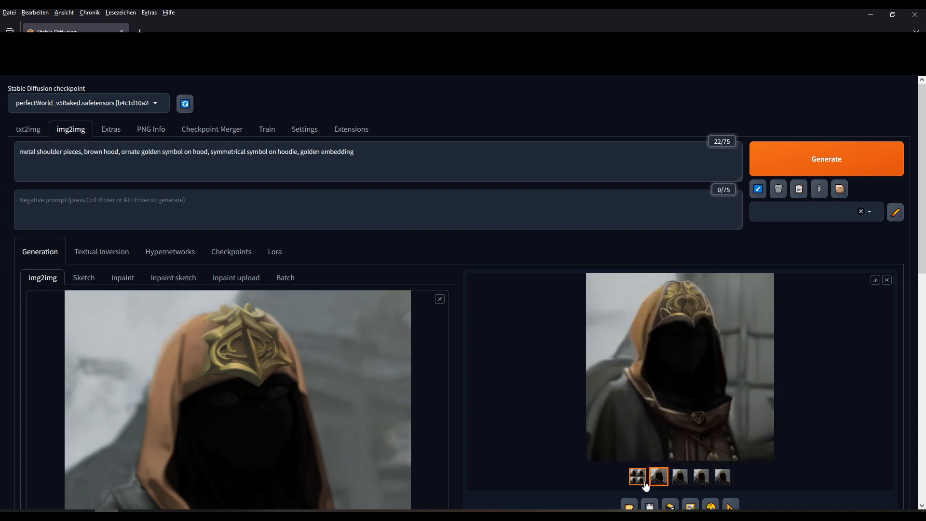
pyautogui.click(644, 349)
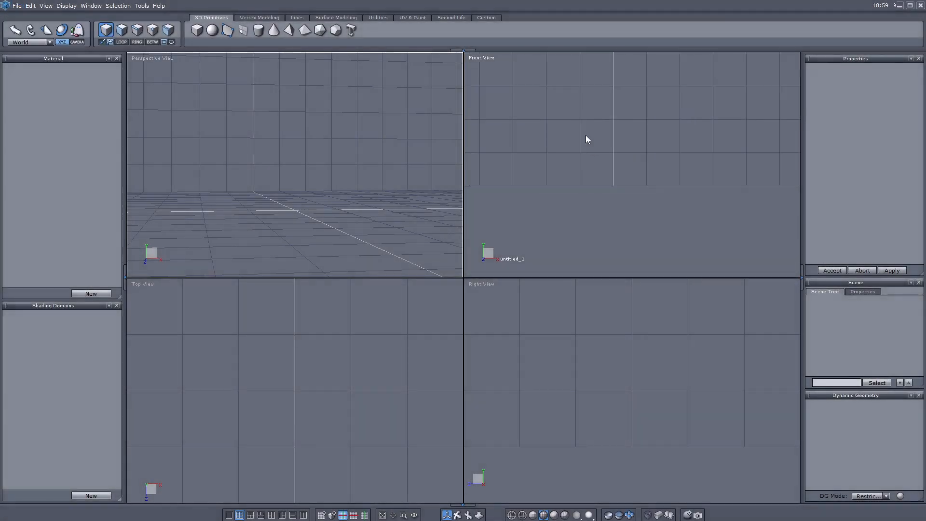
# - Create a cylinder in the front view with 6 points per section
pyautogui.scroll(-5, 585, 135)
pyautogui.moveTo(585, 135); pyautogui.dragTo(595, 187, button='middle')
pyautogui.scroll(3, 593, 191)
pyautogui.click(259, 31)
pyautogui.click(614, 232)
pyautogui.click(697, 232)
pyautogui.click(701, 130)
pyautogui.press('Return')
pyautogui.moveTo(847, 120); pyautogui.dragTo(814, 119)
pyautogui.write('6')
pyautogui.press('Return')
pyautogui.click(833, 270)
# - Set the shape's X rotation to 0
pyautogui.scroll(-3, 630, 333)
pyautogui.scroll(3, 631, 348)
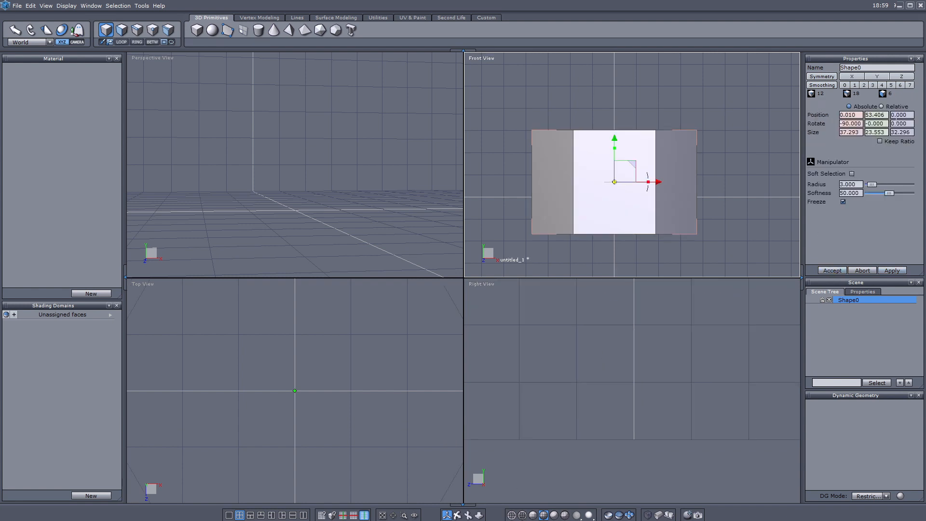
pyautogui.doubleClick(855, 126)
pyautogui.write('0')
pyautogui.press('Return')
# - Flatten the ring by scaling the back vertices inward and moving the front vertices back in depth
pyautogui.click(148, 34)
pyautogui.scroll(-3, 242, 164)
pyautogui.scroll(-6, 292, 342)
pyautogui.moveTo(214, 330); pyautogui.dragTo(383, 374)
pyautogui.scroll(-5, 291, 188)
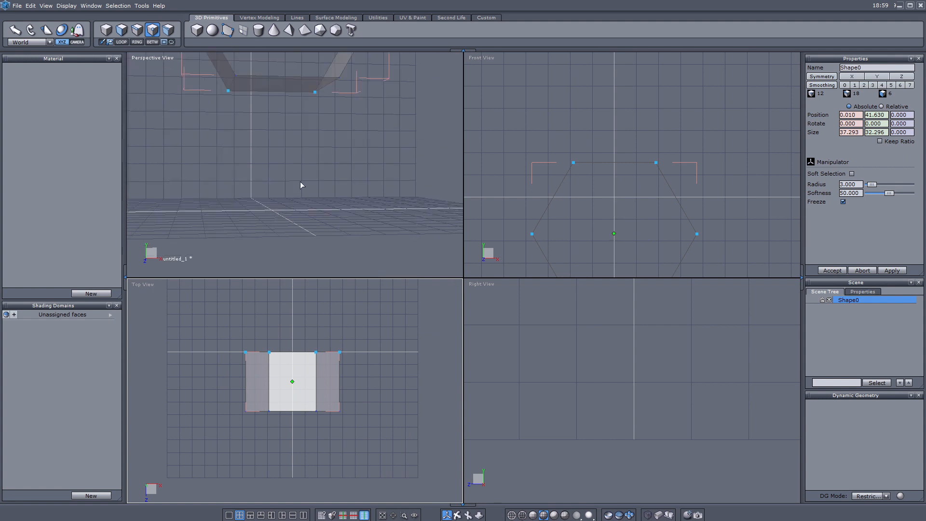
pyautogui.moveTo(291, 188); pyautogui.dragTo(320, 279, button='middle')
pyautogui.moveTo(298, 110); pyautogui.dragTo(262, 114)
pyautogui.scroll(-5, 613, 399)
pyautogui.moveTo(608, 352); pyautogui.dragTo(603, 417, button='middle')
pyautogui.moveTo(601, 417); pyautogui.dragTo(522, 294)
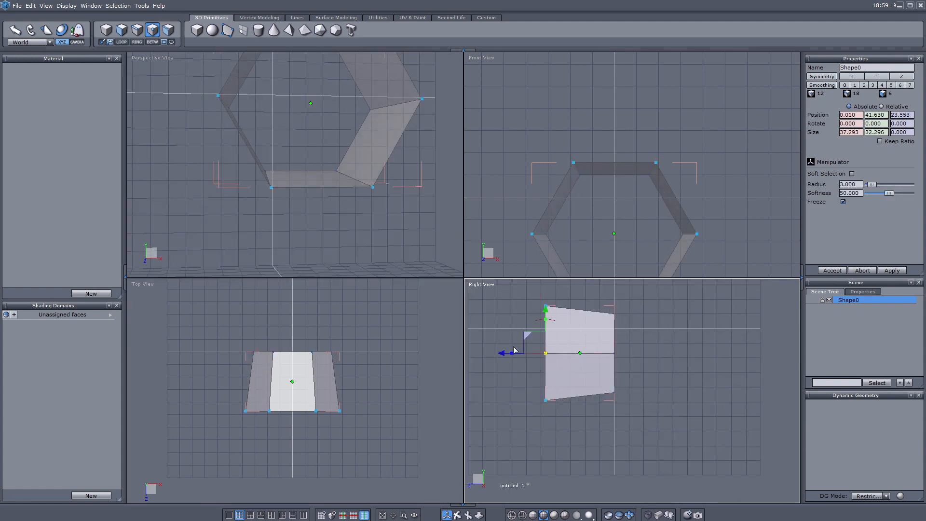
pyautogui.moveTo(503, 356); pyautogui.dragTo(570, 356)
# - Raise the whole hexagon ring to about Y 49.9 and set its X position to 0
pyautogui.moveTo(594, 291); pyautogui.dragTo(662, 447)
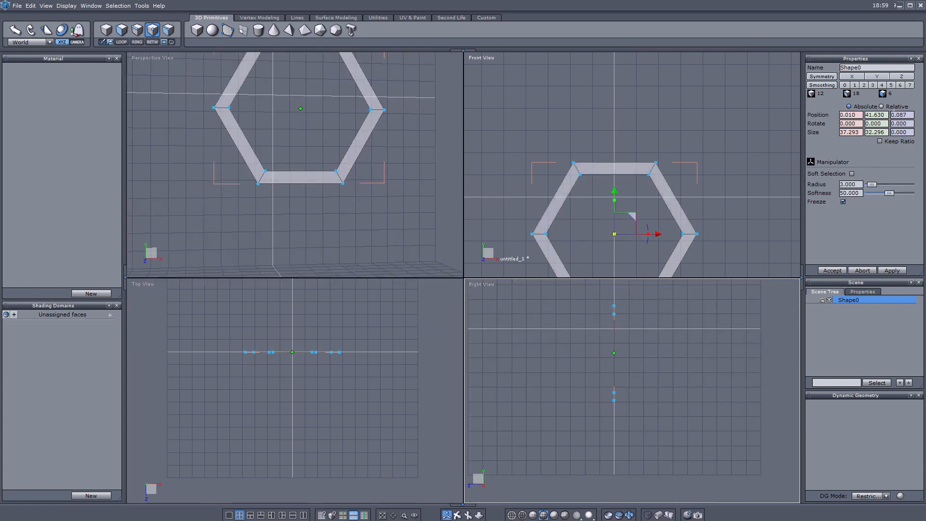
pyautogui.moveTo(614, 192); pyautogui.dragTo(615, 155)
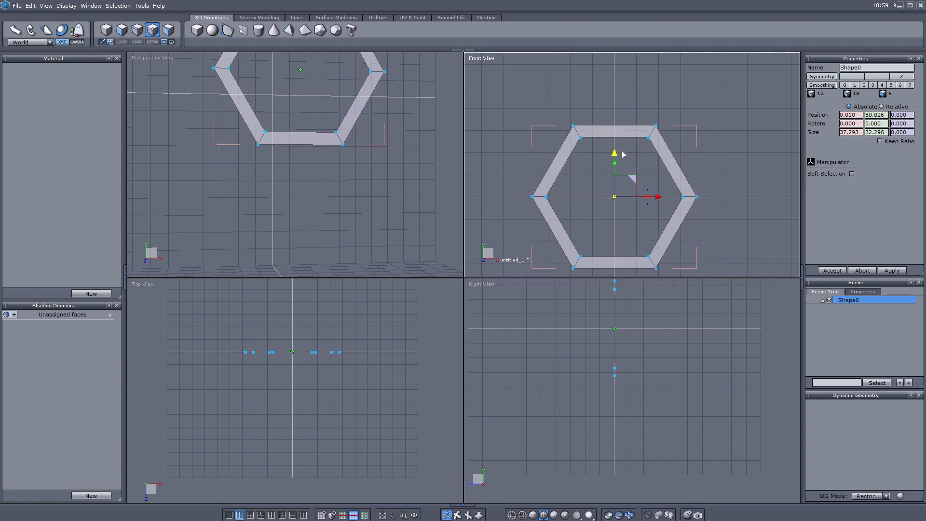
pyautogui.moveTo(856, 116); pyautogui.dragTo(778, 122)
pyautogui.write('0')
pyautogui.press('Return')
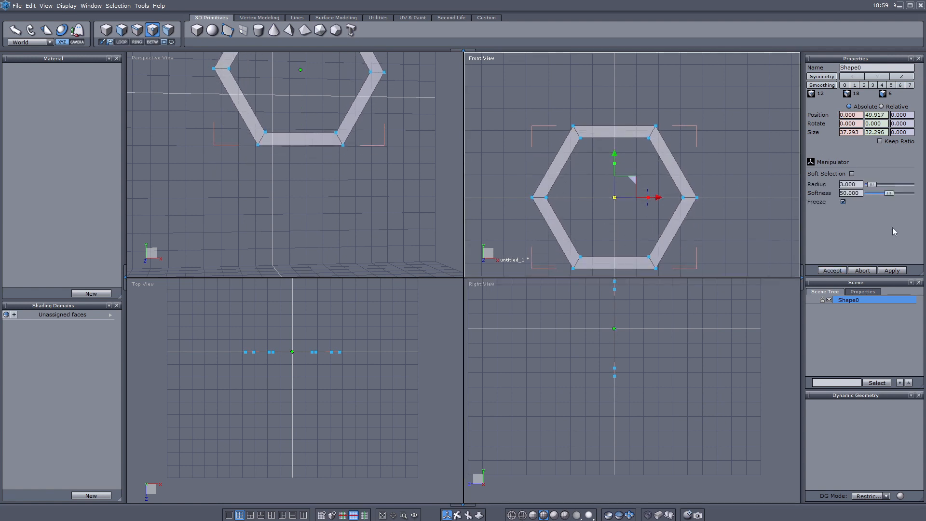
# - In edge mode, connect edge loops to divide the ring lengthwise into strips
pyautogui.click(137, 30)
pyautogui.scroll(3, 577, 137)
pyautogui.press('c')
pyautogui.click(578, 134)
pyautogui.press('l')
pyautogui.press('r')
pyautogui.press('c')
pyautogui.moveTo(592, 211); pyautogui.dragTo(590, 144, button='middle')
# - Delete all ring faces except the upper-left slanted side
pyautogui.click(534, 119)
pyautogui.click(122, 30)
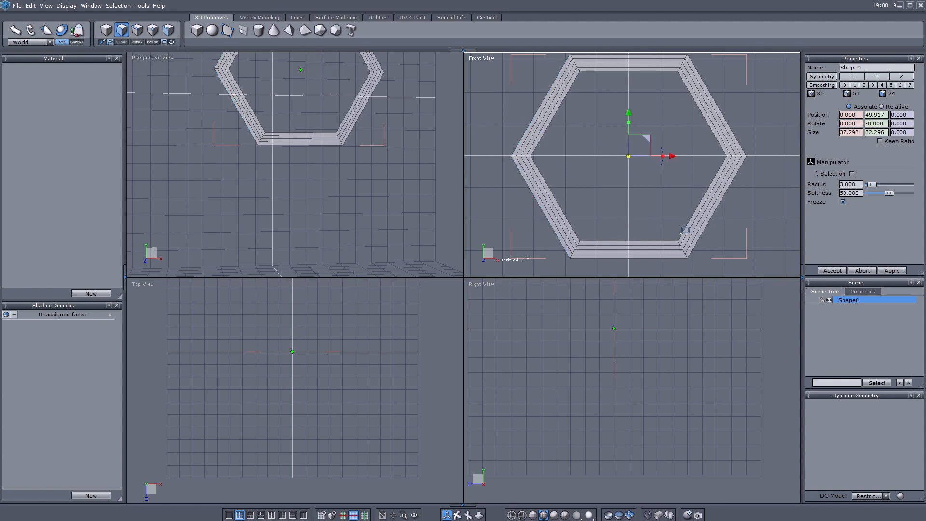
pyautogui.moveTo(523, 161); pyautogui.dragTo(738, 263)
pyautogui.moveTo(676, 159); pyautogui.dragTo(671, 202, button='middle')
pyautogui.scroll(1, 670, 203)
pyautogui.keyDown('shift'); pyautogui.moveTo(575, 81); pyautogui.dragTo(775, 217); pyautogui.keyUp('shift')
pyautogui.press('Delete')
# - Extrude the strip's bottom end edges into a bent segment down-right, undoing a trial shrink
pyautogui.moveTo(679, 211); pyautogui.dragTo(750, 226, button='middle')
pyautogui.scroll(2, 750, 226)
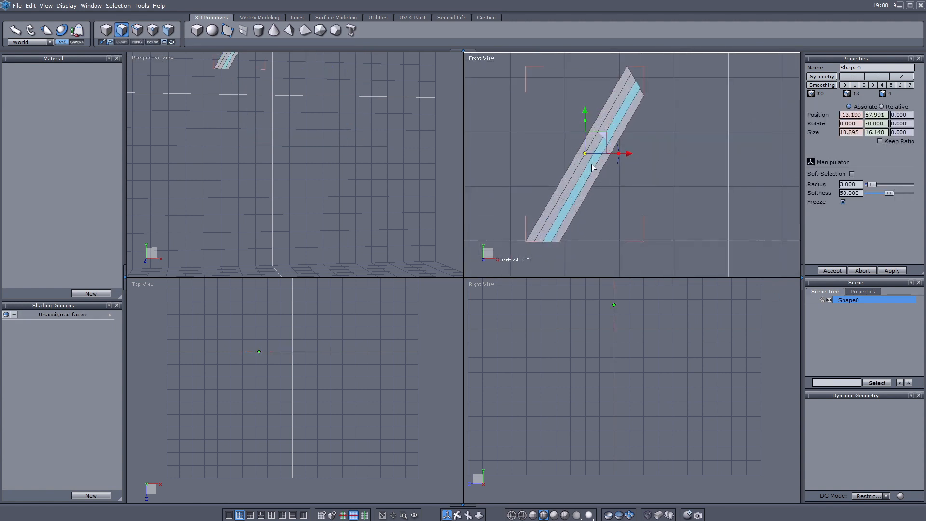
pyautogui.moveTo(599, 145); pyautogui.dragTo(606, 116, button='middle')
pyautogui.click(137, 30)
pyautogui.click(546, 213)
pyautogui.press('l')
pyautogui.moveTo(573, 205); pyautogui.dragTo(554, 178, button='middle')
pyautogui.keyDown('shift'); pyautogui.moveTo(554, 178); pyautogui.dragTo(611, 223); pyautogui.keyUp('shift')
pyautogui.moveTo(579, 189); pyautogui.dragTo(579, 200)
pyautogui.moveTo(612, 223); pyautogui.dragTo(598, 197)
pyautogui.hotkey('ctrl', 'z')
pyautogui.hotkey('ctrl', 'z')
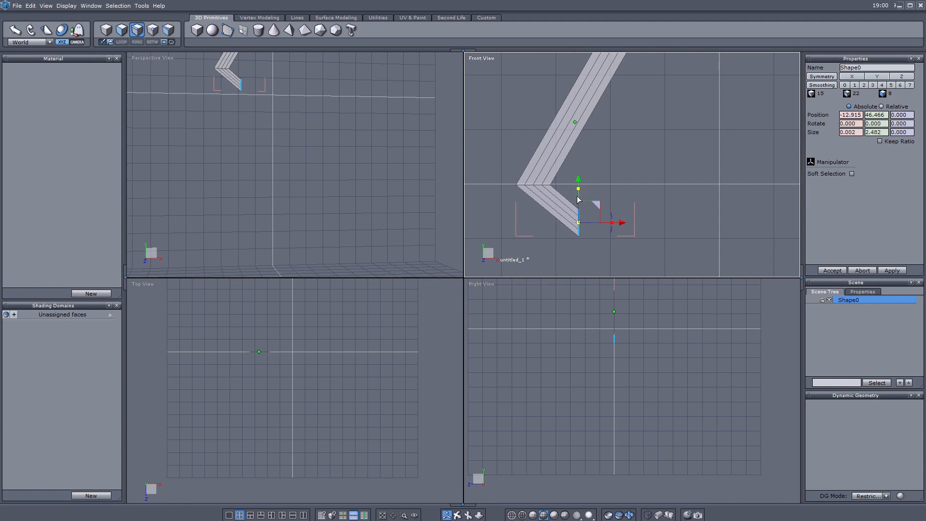
# - Extrude a new segment up-right and flatten it with the left edges to one height
pyautogui.keyDown('shift'); pyautogui.moveTo(612, 219); pyautogui.dragTo(626, 155); pyautogui.keyUp('shift')
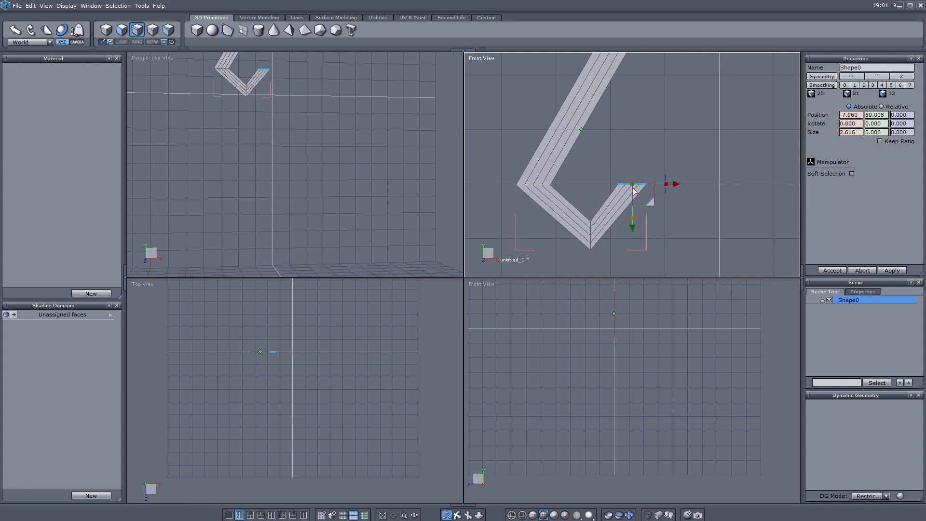
pyautogui.scroll(5, 634, 168)
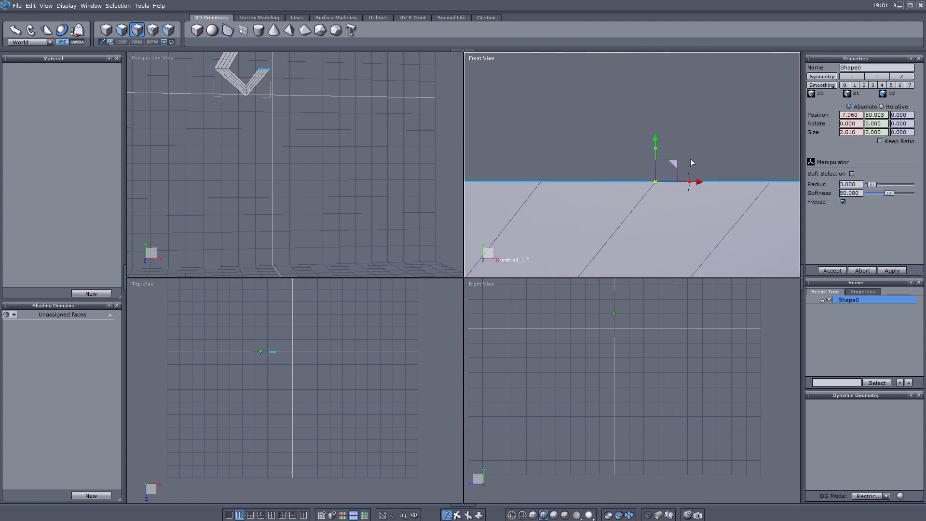
pyautogui.scroll(-8, 675, 166)
pyautogui.scroll(3, 662, 170)
pyautogui.keyDown('shift'); pyautogui.moveTo(484, 147); pyautogui.dragTo(594, 190); pyautogui.keyUp('shift')
pyautogui.moveTo(638, 140); pyautogui.dragTo(640, 175)
pyautogui.scroll(-7, 638, 167)
pyautogui.scroll(6, 671, 170)
# - Extrude the right-hand edges up-left and nudge them with the bottom tip edges upward
pyautogui.moveTo(573, 151); pyautogui.dragTo(635, 151)
pyautogui.scroll(-1, 646, 176)
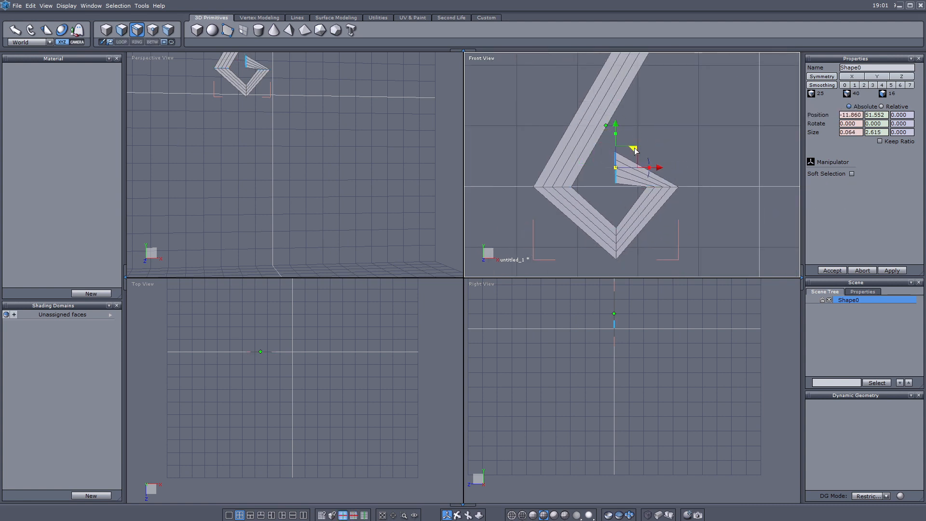
pyautogui.keyDown('shift'); pyautogui.moveTo(605, 221); pyautogui.dragTo(629, 264); pyautogui.keyUp('shift')
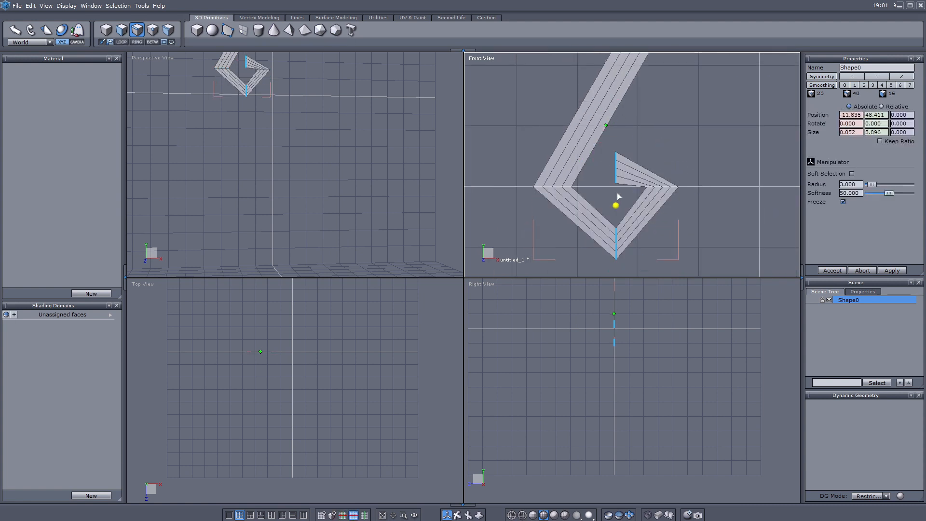
pyautogui.moveTo(616, 164); pyautogui.dragTo(616, 142)
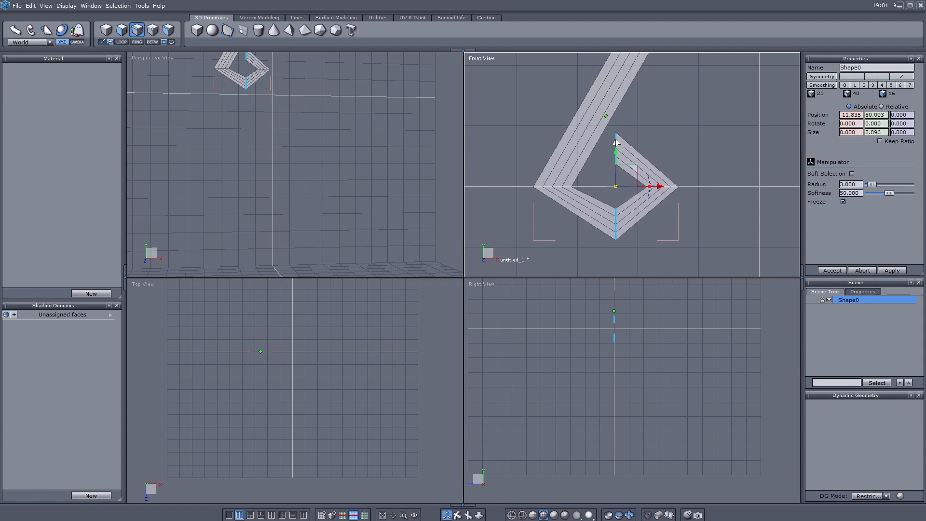
# - Push the left-corner edges back in depth and select the long arm edge
pyautogui.moveTo(278, 139); pyautogui.dragTo(299, 171, button='middle')
pyautogui.moveTo(518, 169); pyautogui.dragTo(584, 202)
pyautogui.scroll(10, 624, 328)
pyautogui.moveTo(556, 346); pyautogui.dragTo(628, 344, button='middle')
pyautogui.moveTo(517, 364); pyautogui.dragTo(533, 365)
pyautogui.click(560, 179)
pyautogui.scroll(-5, 544, 363)
pyautogui.moveTo(543, 364); pyautogui.dragTo(562, 452, button='middle')
# - Shift the centre edge loop along depth and select the neighbouring edge loops
pyautogui.moveTo(534, 354); pyautogui.dragTo(524, 358)
pyautogui.click(551, 168)
pyautogui.hotkey('alt', 'l')
pyautogui.keyDown('shift'); pyautogui.click(574, 173); pyautogui.keyUp('shift')
pyautogui.hotkey('alt', 'l')
pyautogui.press('F1')
# - From a side view, box-select the hook's left-corner edges and push them along depth
pyautogui.moveTo(303, 197); pyautogui.dragTo(333, 205, button='right')
pyautogui.scroll(4, 299, 169)
pyautogui.moveTo(290, 77); pyautogui.dragTo(259, 130, button='middle')
pyautogui.moveTo(259, 130); pyautogui.dragTo(360, 166, button='right')
pyautogui.click(447, 516)
pyautogui.moveTo(521, 178); pyautogui.dragTo(564, 200)
pyautogui.click(564, 164)
pyautogui.click(137, 30)
pyautogui.moveTo(498, 165); pyautogui.dragTo(577, 201)
pyautogui.moveTo(540, 452); pyautogui.dragTo(534, 420, button='middle')
pyautogui.moveTo(525, 419); pyautogui.dragTo(533, 419)
# - Move the bottom and right-corner edges along depth and shift the hook-end edges down-left
pyautogui.moveTo(601, 257); pyautogui.dragTo(629, 202)
pyautogui.moveTo(516, 471); pyautogui.dragTo(527, 471)
pyautogui.moveTo(689, 180); pyautogui.dragTo(640, 196)
pyautogui.moveTo(517, 419); pyautogui.dragTo(525, 419)
pyautogui.moveTo(633, 126); pyautogui.dragTo(607, 170)
pyautogui.moveTo(636, 131); pyautogui.dragTo(544, 186)
# - Select the left- and right-corner edges plus the lower diagonal and horizontal corner edges
pyautogui.scroll(4, 544, 153)
pyautogui.scroll(3, 497, 175)
pyautogui.scroll(-2, 491, 176)
pyautogui.moveTo(491, 175); pyautogui.dragTo(600, 197)
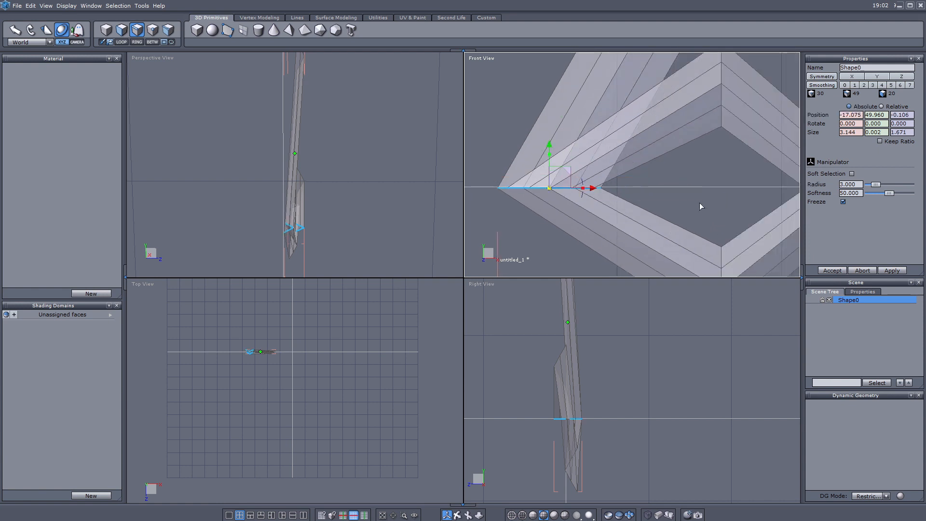
pyautogui.scroll(2, 695, 189)
pyautogui.moveTo(695, 187); pyautogui.dragTo(650, 183, button='middle')
pyautogui.scroll(-3, 650, 183)
pyautogui.keyDown('shift'); pyautogui.moveTo(696, 176); pyautogui.dragTo(759, 195); pyautogui.keyUp('shift')
pyautogui.keyDown('shift'); pyautogui.click(566, 193); pyautogui.keyUp('shift')
pyautogui.scroll(1, 566, 193)
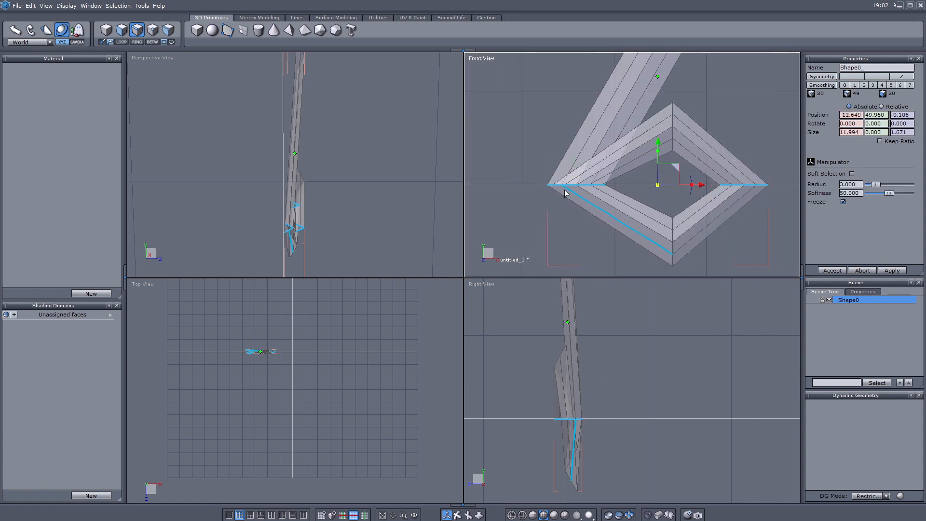
pyautogui.scroll(2, 576, 187)
pyautogui.keyDown('shift'); pyautogui.click(618, 188); pyautogui.keyUp('shift')
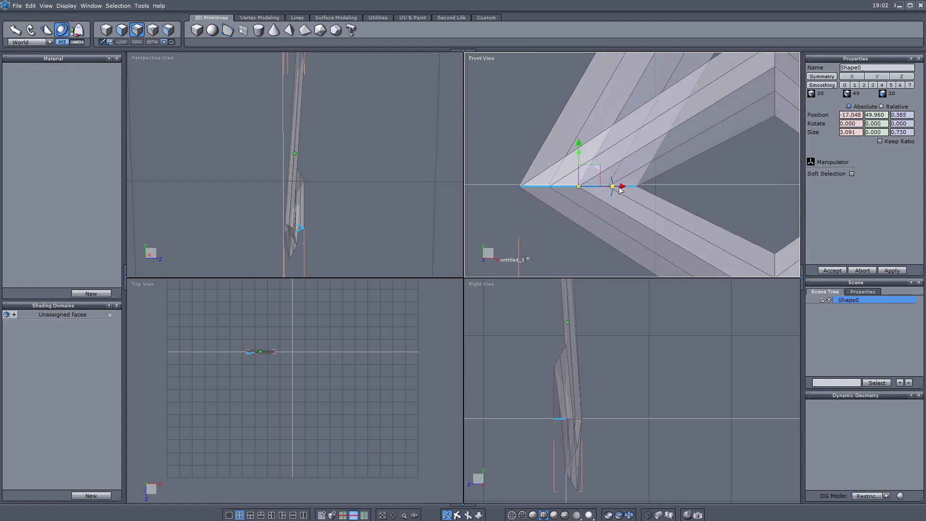
pyautogui.scroll(2, 587, 415)
pyautogui.moveTo(333, 212); pyautogui.dragTo(334, 177, button='middle')
pyautogui.scroll(-3, 596, 397)
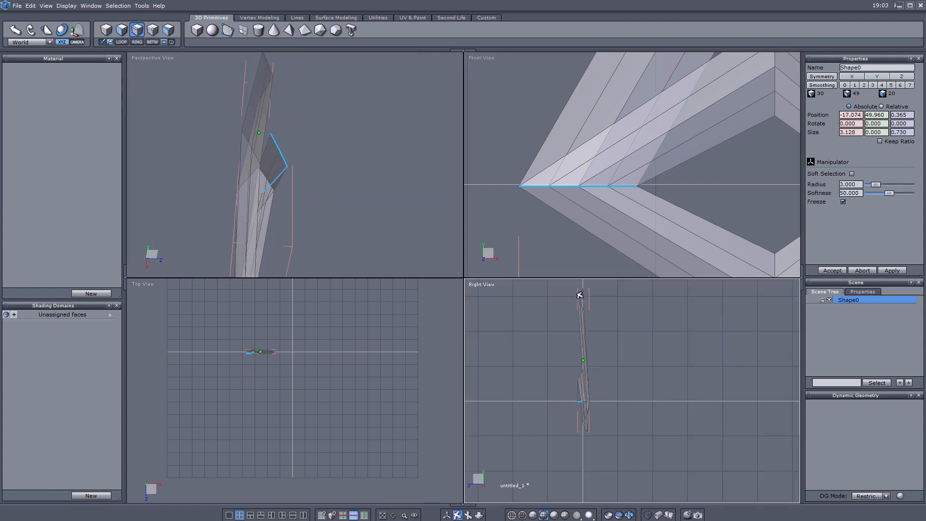
# - Move the selected points along depth, then stretch the two bar-end points along depth
pyautogui.click(152, 32)
pyautogui.scroll(-5, 695, 217)
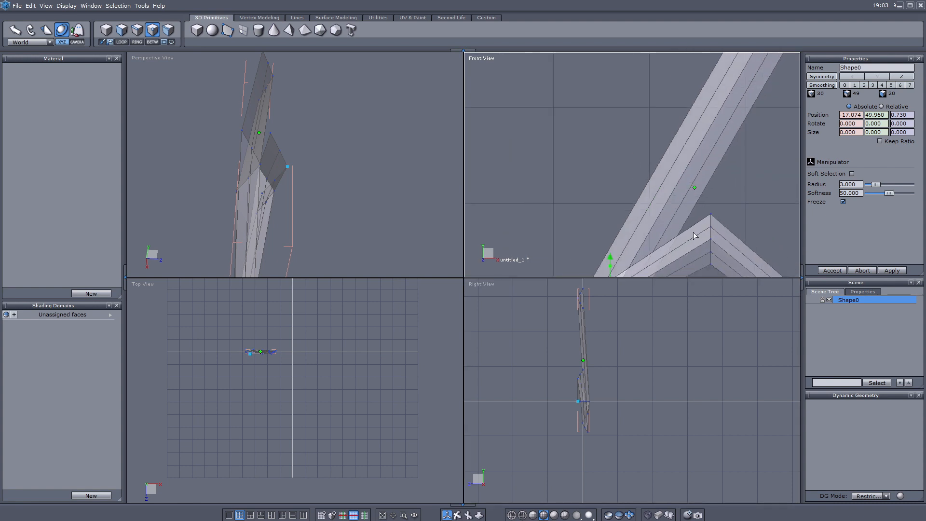
pyautogui.scroll(2, 543, 344)
pyautogui.moveTo(539, 336); pyautogui.dragTo(573, 336)
pyautogui.scroll(3, 711, 180)
pyautogui.click(717, 154)
pyautogui.keyDown('shift'); pyautogui.click(727, 170); pyautogui.keyUp('shift')
pyautogui.moveTo(714, 253); pyautogui.dragTo(724, 75, button='middle')
pyautogui.scroll(2, 647, 151)
pyautogui.scroll(-2, 620, 148)
pyautogui.moveTo(546, 329); pyautogui.dragTo(571, 329)
# - Stretch the diamond's outer and inner left points along depth, then select its right-half edges
pyautogui.click(601, 148)
pyautogui.keyDown('shift'); pyautogui.click(643, 148); pyautogui.keyUp('shift')
pyautogui.scroll(-2, 579, 109)
pyautogui.moveTo(578, 108); pyautogui.dragTo(576, 213, button='middle')
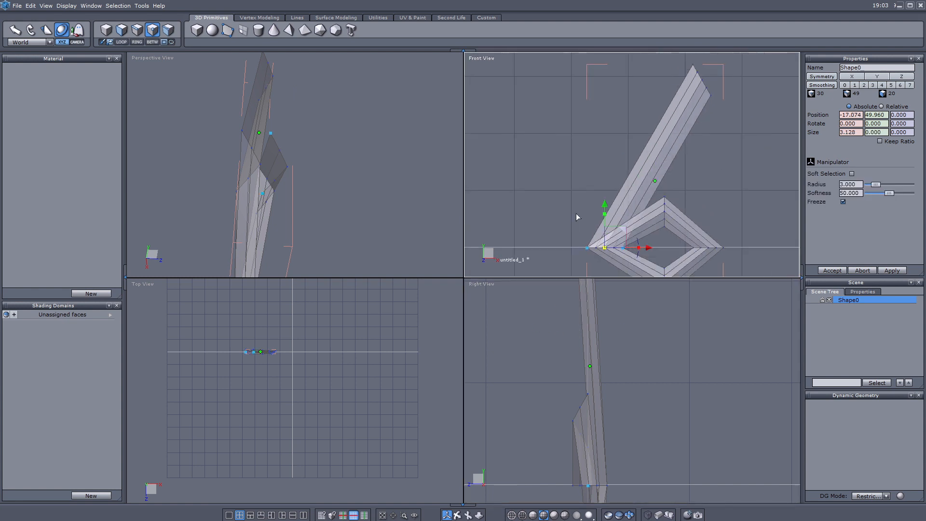
pyautogui.scroll(-3, 576, 213)
pyautogui.moveTo(554, 322); pyautogui.dragTo(586, 322)
pyautogui.scroll(-3, 598, 193)
pyautogui.click(106, 31)
pyautogui.scroll(2, 623, 193)
pyautogui.moveTo(624, 191); pyautogui.dragTo(632, 145, button='middle')
pyautogui.scroll(4, 632, 144)
pyautogui.click(137, 31)
pyautogui.moveTo(716, 123); pyautogui.dragTo(607, 275)
# - Move the diamond's right half left and add cross cuts along the bar via edge rings
pyautogui.moveTo(691, 197); pyautogui.dragTo(671, 197)
pyautogui.moveTo(609, 101); pyautogui.dragTo(609, 145, button='middle')
pyautogui.click(598, 135)
pyautogui.hotkey('alt', 'g')
pyautogui.press('c')
pyautogui.click(592, 144)
pyautogui.keyDown('shift'); pyautogui.click(608, 118); pyautogui.keyUp('shift')
pyautogui.hotkey('alt', 'g')
pyautogui.press('c')
# - Duplicate the shape, rotate the copy 60°, and move it down and right
pyautogui.scroll(-3, 549, 152)
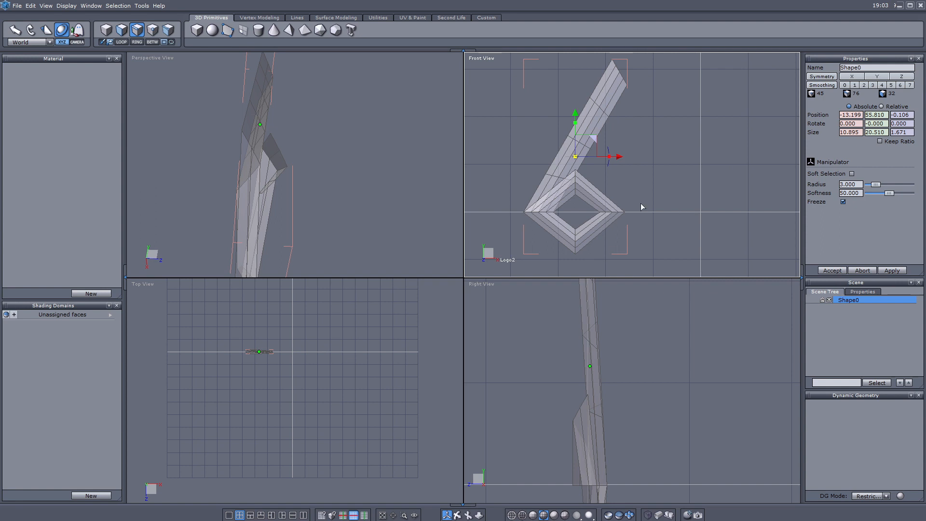
pyautogui.click(106, 31)
pyautogui.moveTo(651, 210); pyautogui.dragTo(655, 195, button='middle')
pyautogui.hotkey('ctrl', 'c')
pyautogui.hotkey('ctrl', 'v')
pyautogui.moveTo(614, 136); pyautogui.dragTo(660, 118)
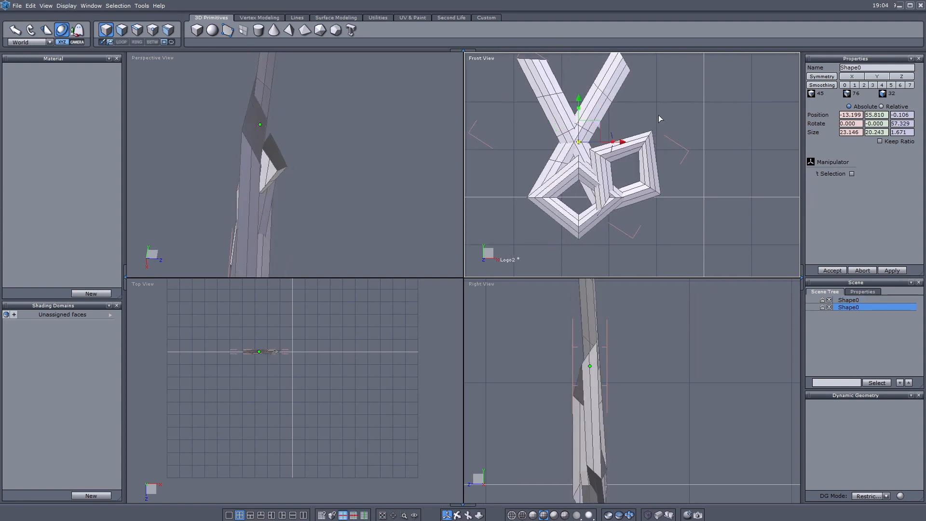
pyautogui.press('Return')
pyautogui.moveTo(594, 122); pyautogui.dragTo(611, 261)
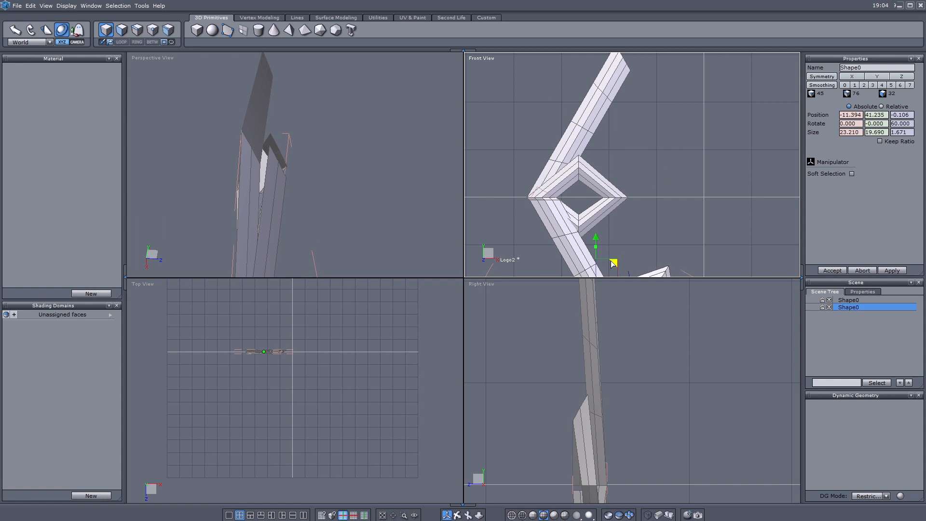
# - Orbit around both shapes and nudge the duplicate slightly left
pyautogui.moveTo(610, 261); pyautogui.dragTo(614, 173, button='middle')
pyautogui.click(457, 515)
pyautogui.moveTo(242, 251); pyautogui.dragTo(328, 242)
pyautogui.scroll(5, 308, 232)
pyautogui.scroll(5, 550, 112)
pyautogui.click(447, 515)
pyautogui.scroll(2, 539, 116)
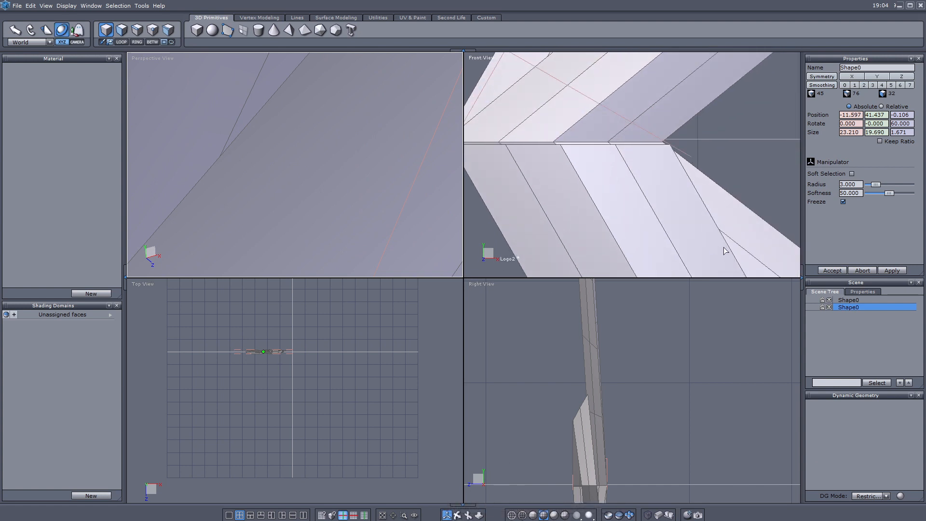
pyautogui.moveTo(309, 356); pyautogui.dragTo(308, 356)
pyautogui.scroll(5, 247, 351)
pyautogui.scroll(-3, 323, 366)
pyautogui.moveTo(323, 366); pyautogui.dragTo(163, 353, button='middle')
# - Zoom in closely, nudge the duplicate left again, and inspect the corner where the shapes meet
pyautogui.click(393, 515)
pyautogui.click(221, 359)
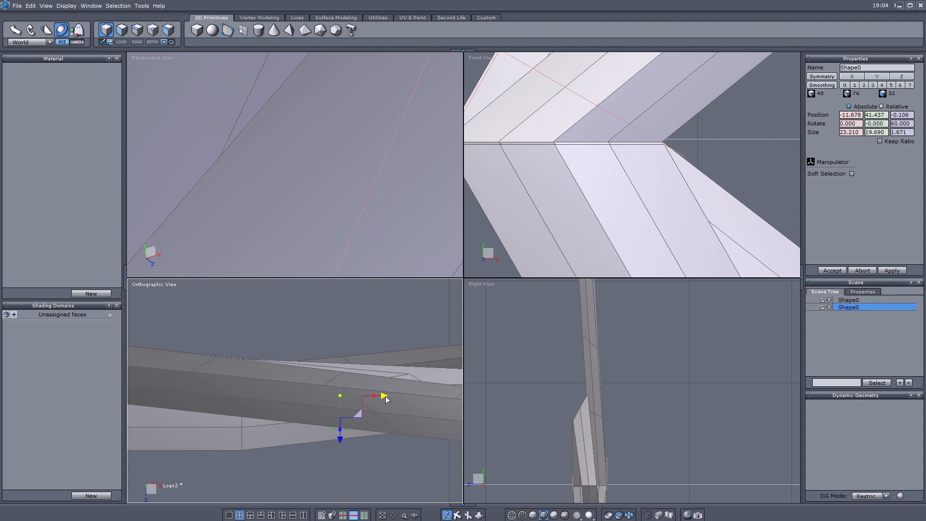
pyautogui.moveTo(386, 396); pyautogui.dragTo(385, 397)
pyautogui.scroll(-4, 625, 441)
pyautogui.moveTo(629, 438); pyautogui.dragTo(630, 355, button='middle')
pyautogui.scroll(8, 630, 355)
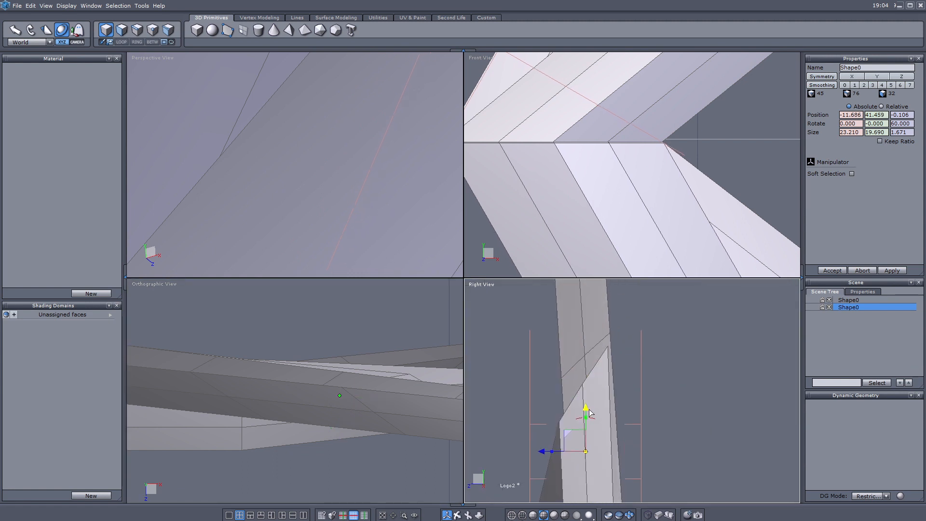
pyautogui.scroll(-6, 348, 241)
pyautogui.moveTo(348, 241); pyautogui.dragTo(338, 180, button='middle')
pyautogui.click(405, 515)
pyautogui.moveTo(296, 159); pyautogui.dragTo(387, 214)
# - Weld the two shapes into one object and merge their matching vertex pairs
pyautogui.click(271, 19)
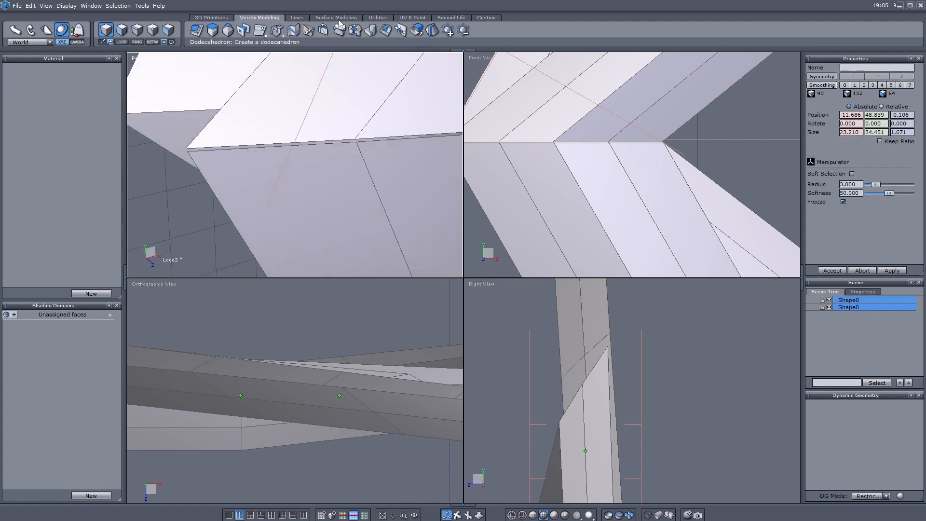
pyautogui.click(370, 31)
pyautogui.click(153, 32)
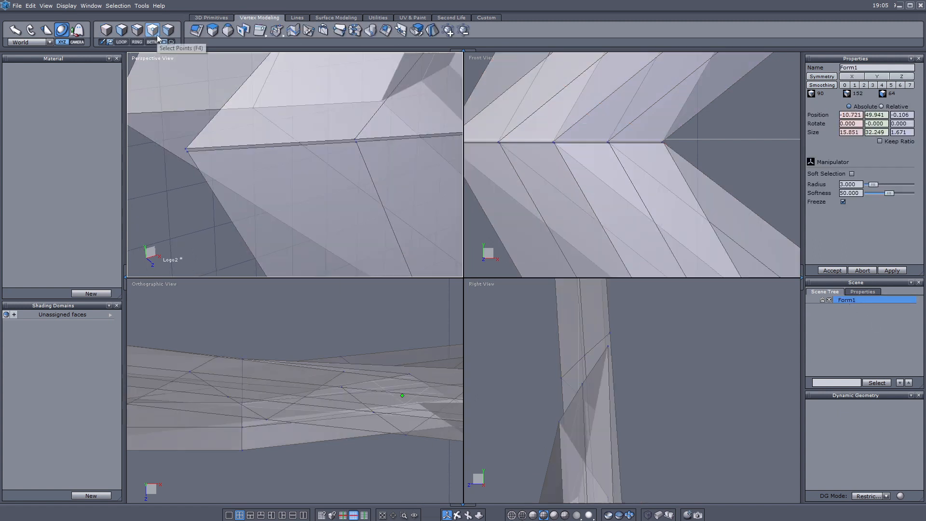
pyautogui.press('w')
pyautogui.click(187, 149)
pyautogui.click(356, 142)
pyautogui.click(356, 140)
pyautogui.moveTo(336, 96); pyautogui.dragTo(116, 170, button='middle')
pyautogui.click(337, 200)
pyautogui.press('w')
pyautogui.click(335, 197)
pyautogui.click(402, 152)
pyautogui.press('w')
pyautogui.click(400, 149)
pyautogui.click(107, 31)
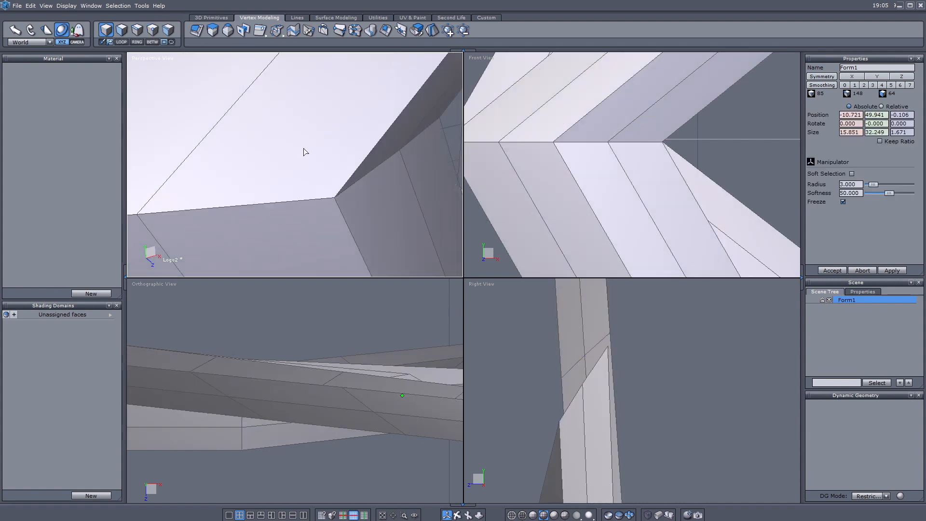
# - Select all the faces of the diamond loop at the arm's bend
pyautogui.scroll(-2, 303, 149)
pyautogui.scroll(-10, 528, 175)
pyautogui.moveTo(615, 215); pyautogui.dragTo(598, 192, button='middle')
pyautogui.scroll(2, 598, 193)
pyautogui.scroll(2, 598, 192)
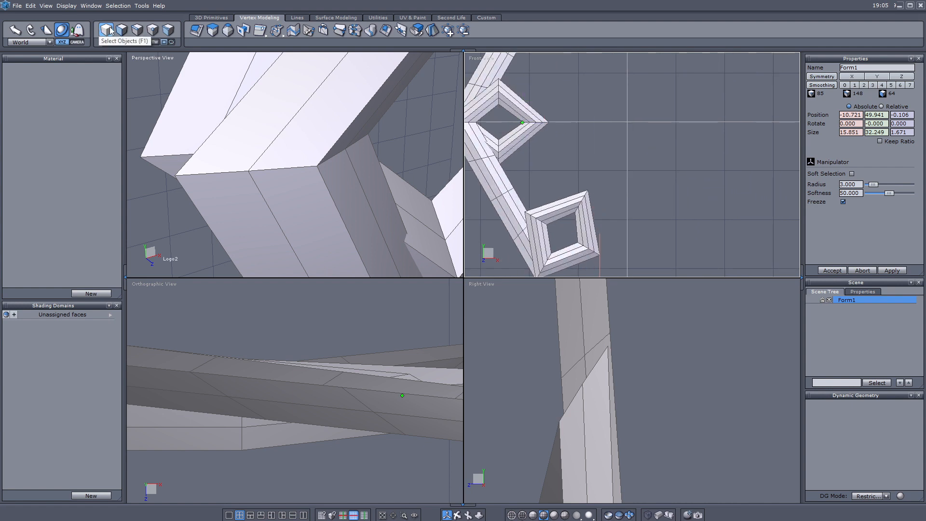
pyautogui.click(121, 30)
pyautogui.scroll(4, 488, 94)
pyautogui.click(548, 110)
pyautogui.keyDown('shift'); pyautogui.click(552, 103); pyautogui.keyUp('shift')
pyautogui.keyDown('shift'); pyautogui.click(555, 95); pyautogui.keyUp('shift')
pyautogui.keyDown('shift'); pyautogui.click(576, 174); pyautogui.keyUp('shift')
pyautogui.keyDown('shift'); pyautogui.click(583, 181); pyautogui.keyUp('shift')
pyautogui.keyDown('shift'); pyautogui.click(584, 181); pyautogui.keyUp('shift')
pyautogui.keyDown('shift'); pyautogui.click(585, 188); pyautogui.keyUp('shift')
pyautogui.keyDown('shift'); pyautogui.click(562, 171); pyautogui.keyUp('shift')
pyautogui.keyDown('shift'); pyautogui.click(518, 186); pyautogui.keyUp('shift')
pyautogui.keyDown('shift'); pyautogui.click(521, 201); pyautogui.keyUp('shift')
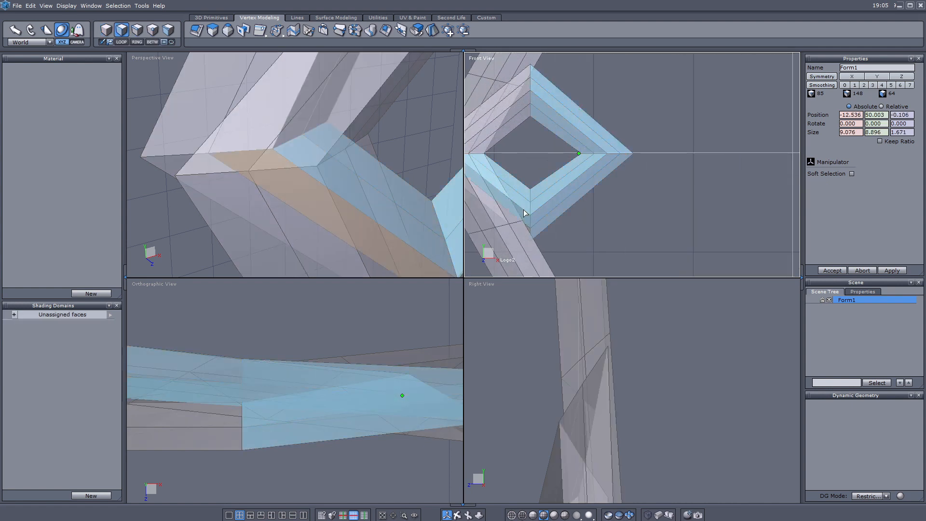
pyautogui.keyDown('shift'); pyautogui.click(522, 116); pyautogui.keyUp('shift')
pyautogui.keyDown('shift'); pyautogui.click(523, 103); pyautogui.keyUp('shift')
pyautogui.keyDown('shift'); pyautogui.click(525, 89); pyautogui.keyUp('shift')
pyautogui.keyDown('shift'); pyautogui.click(527, 76); pyautogui.keyUp('shift')
pyautogui.scroll(-4, 331, 149)
# - Shrink the diamond faces uniformly and shift them left toward the bend
pyautogui.moveTo(373, 135); pyautogui.dragTo(349, 140)
pyautogui.moveTo(480, 204); pyautogui.dragTo(564, 210, button='middle')
pyautogui.moveTo(655, 161); pyautogui.dragTo(624, 161)
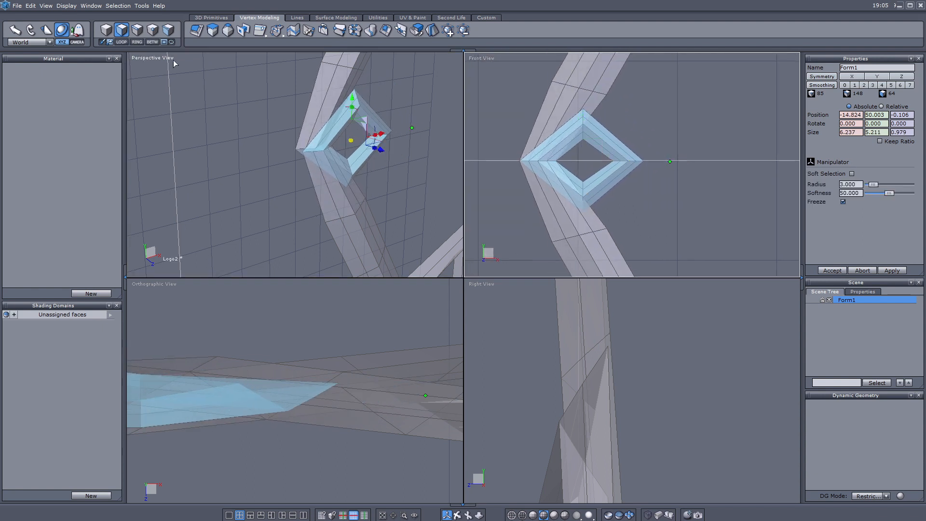
# - Stretch the diamond's top and bottom tip edges taller and widen the right-tip edges
pyautogui.click(137, 30)
pyautogui.moveTo(515, 153); pyautogui.dragTo(590, 164)
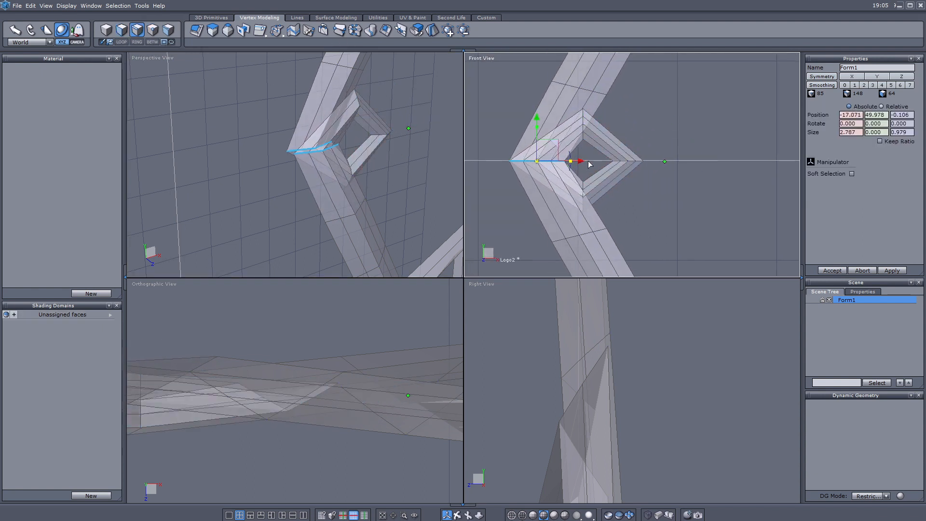
pyautogui.moveTo(575, 100); pyautogui.dragTo(592, 220)
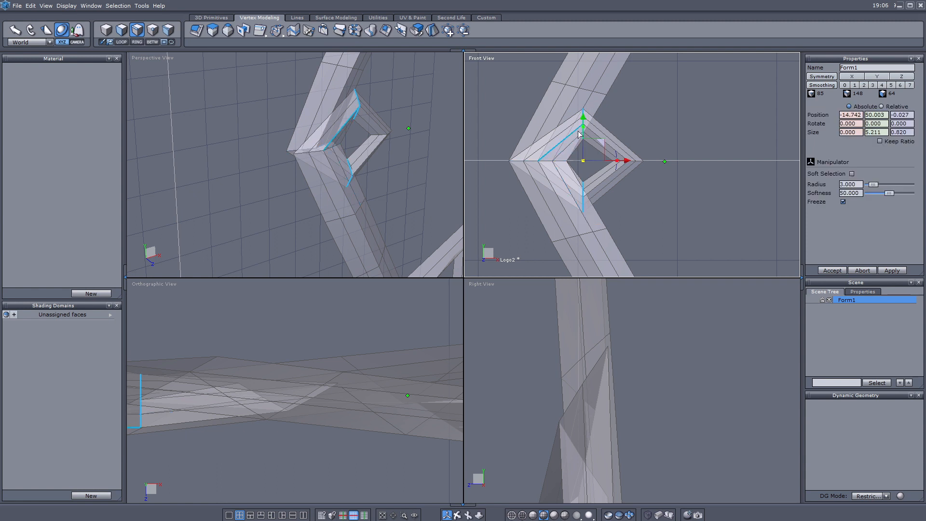
pyautogui.moveTo(583, 127); pyautogui.dragTo(585, 120)
pyautogui.moveTo(661, 164); pyautogui.dragTo(678, 166)
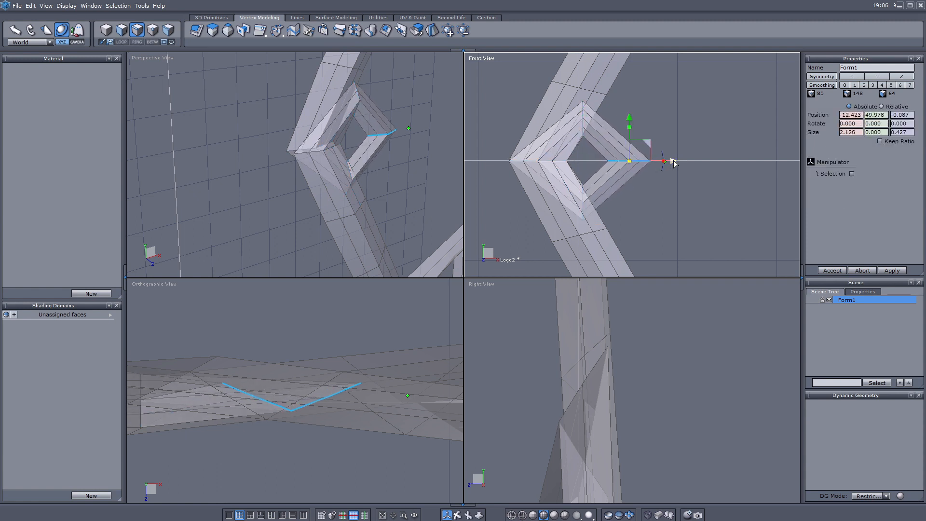
pyautogui.press('Escape')
pyautogui.scroll(3, 623, 160)
pyautogui.scroll(-5, 620, 159)
pyautogui.scroll(4, 615, 186)
pyautogui.click(140, 32)
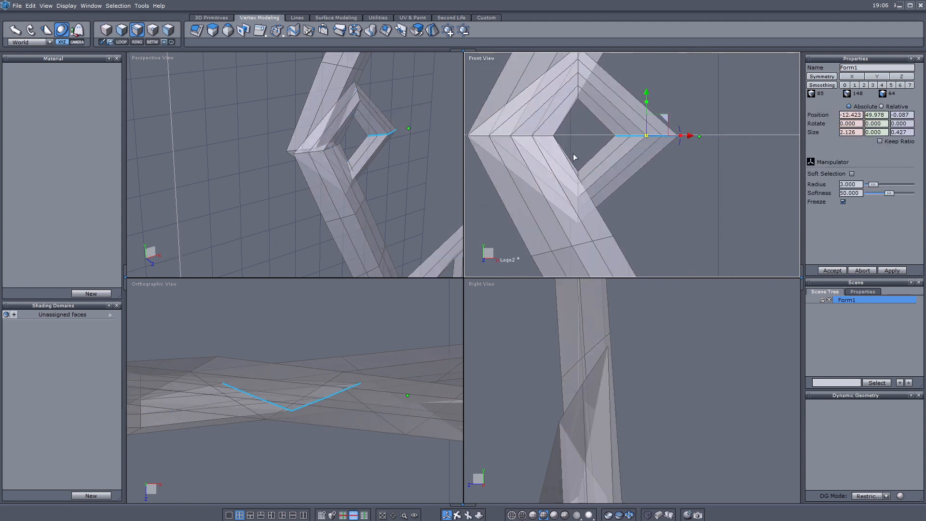
pyautogui.scroll(-6, 602, 355)
pyautogui.scroll(5, 589, 289)
# - Adjust the depth of the diamond's tip edges and left edge loop in Right View
pyautogui.moveTo(569, 455); pyautogui.dragTo(580, 457)
pyautogui.click(106, 30)
pyautogui.scroll(-2, 627, 134)
pyautogui.click(137, 31)
pyautogui.moveTo(598, 86); pyautogui.dragTo(612, 127)
pyautogui.scroll(-5, 589, 386)
pyautogui.scroll(3, 595, 323)
pyautogui.moveTo(526, 364); pyautogui.dragTo(525, 363)
pyautogui.doubleClick(538, 146)
pyautogui.moveTo(525, 463); pyautogui.dragTo(523, 464)
# - Select the faces of the lower square loop
pyautogui.click(106, 30)
pyautogui.scroll(-5, 547, 133)
pyautogui.scroll(3, 626, 185)
pyautogui.scroll(-7, 627, 184)
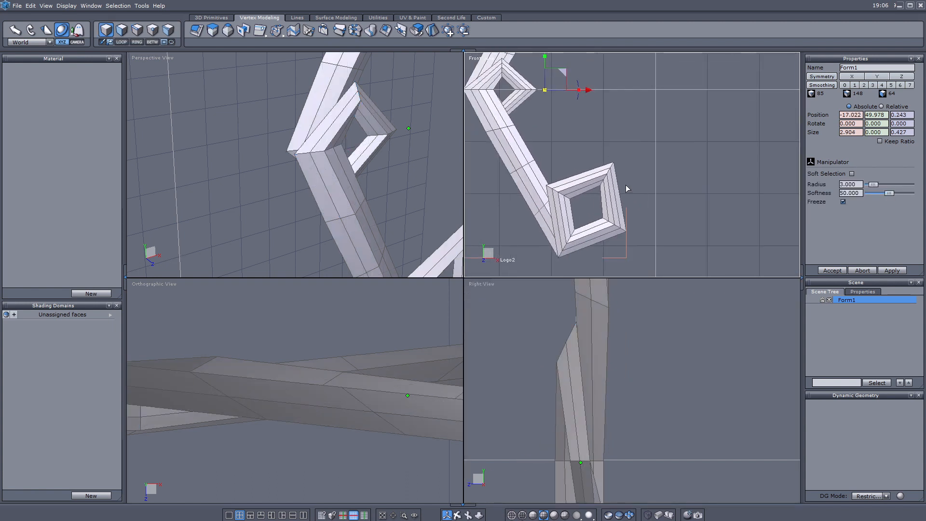
pyautogui.scroll(4, 599, 167)
pyautogui.click(121, 29)
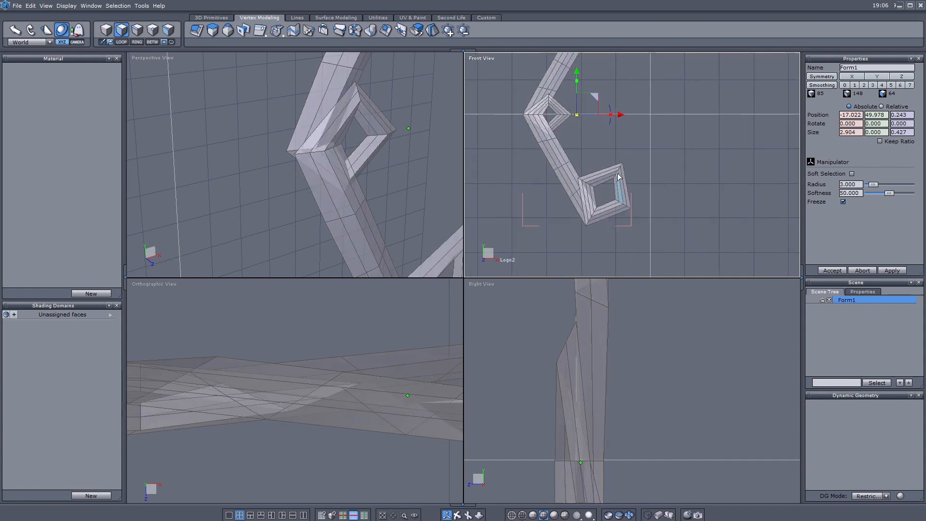
pyautogui.scroll(2, 550, 163)
pyautogui.moveTo(542, 166); pyautogui.dragTo(541, 148)
# - Delete the lower arm faces and save the model
pyautogui.keyDown('shift'); pyautogui.moveTo(556, 111); pyautogui.dragTo(516, 118); pyautogui.keyUp('shift')
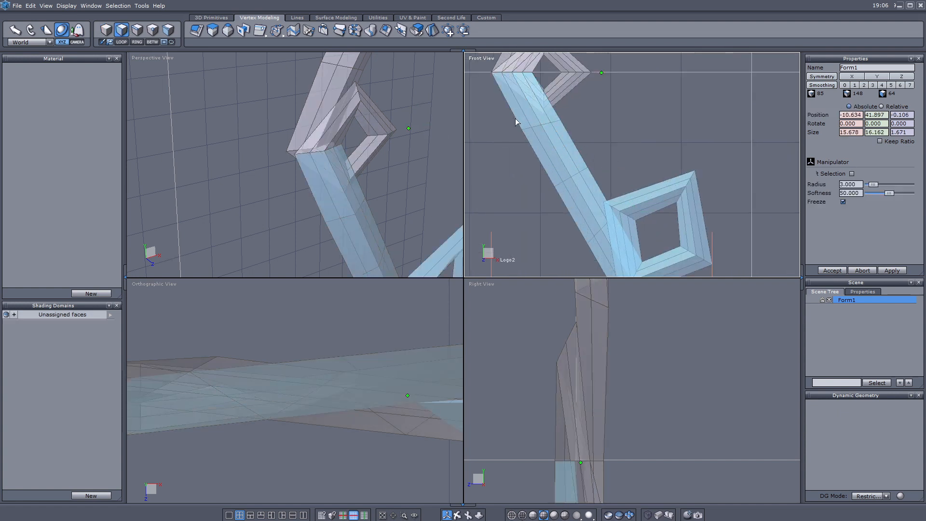
pyautogui.press('Delete')
pyautogui.scroll(1, 568, 192)
pyautogui.scroll(-3, 568, 192)
pyautogui.hotkey('ctrl', 's')
# - Position the second arm piece at the bend so its seam lines up
pyautogui.moveTo(573, 142); pyautogui.dragTo(635, 253, button='middle')
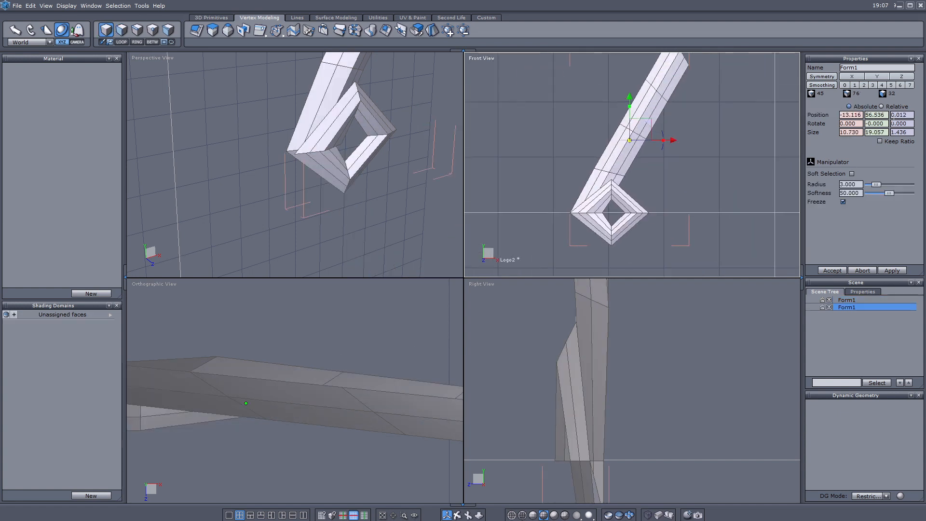
pyautogui.scroll(-4, 617, 138)
pyautogui.moveTo(618, 140); pyautogui.dragTo(686, 59, button='middle')
pyautogui.moveTo(583, 170); pyautogui.dragTo(713, 96)
pyautogui.scroll(7, 702, 104)
pyautogui.scroll(-1, 661, 102)
pyautogui.moveTo(661, 102); pyautogui.dragTo(710, 161, button='middle')
pyautogui.scroll(-3, 710, 164)
pyautogui.moveTo(764, 248); pyautogui.dragTo(752, 247)
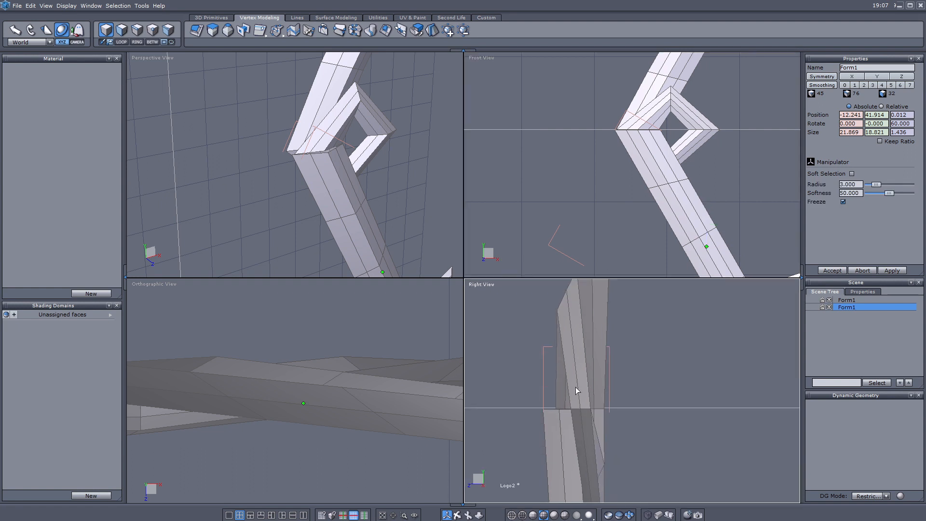
pyautogui.scroll(-3, 576, 387)
pyautogui.scroll(3, 386, 211)
pyautogui.scroll(-1, 386, 299)
pyautogui.scroll(8, 637, 129)
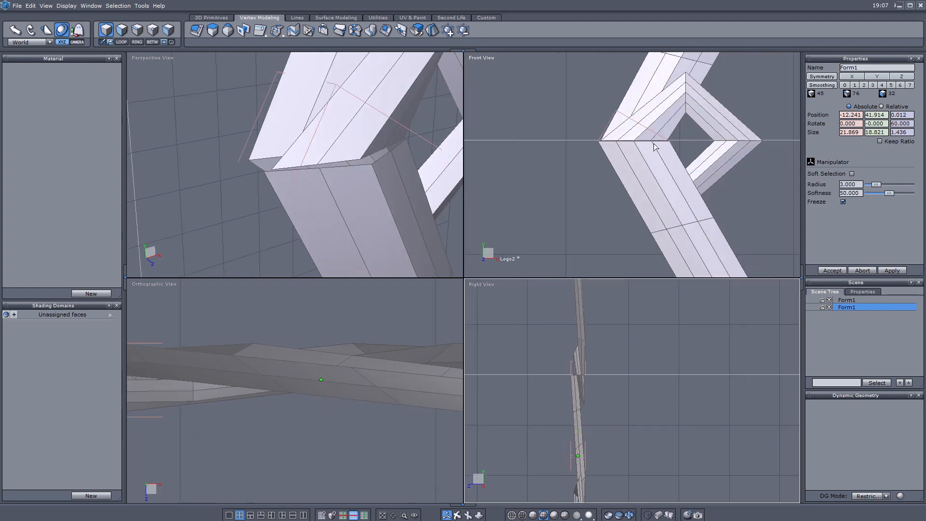
pyautogui.scroll(5, 579, 414)
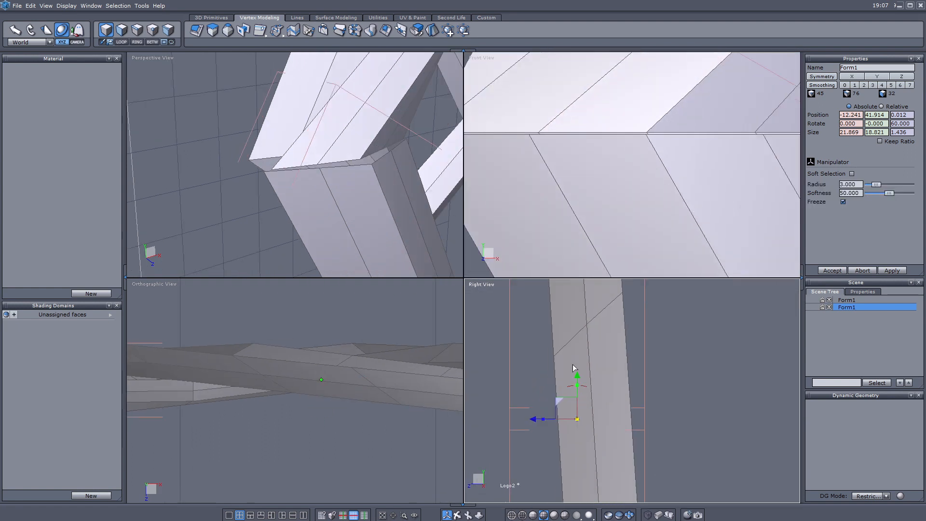
pyautogui.moveTo(580, 379); pyautogui.dragTo(580, 377)
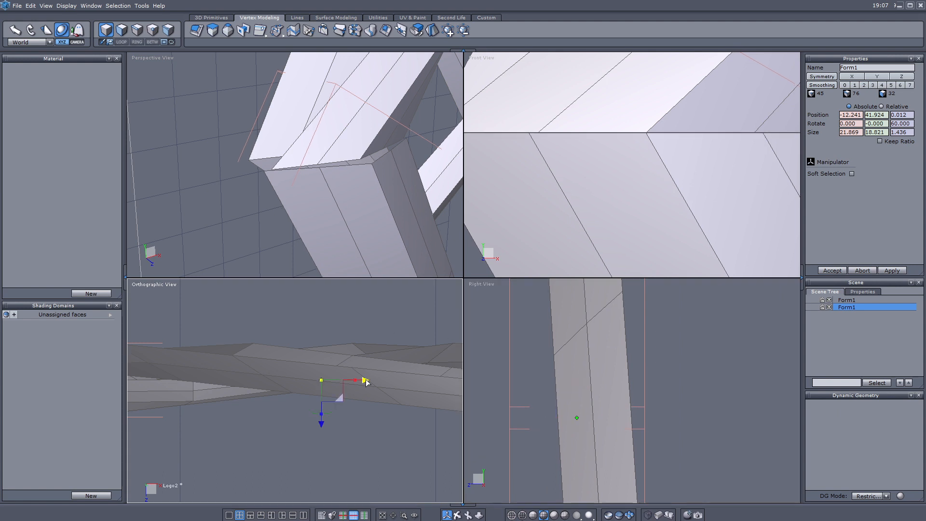
pyautogui.keyDown('alt'); pyautogui.moveTo(230, 243); pyautogui.dragTo(233, 90, button='right'); pyautogui.keyUp('alt')
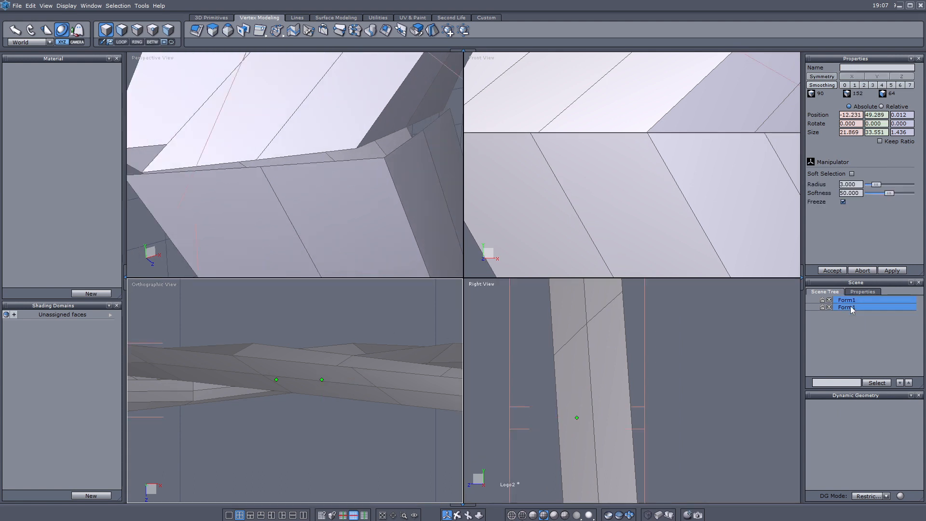
# - Weld both arm pieces into Form3 and target-weld each seam vertex onto its partner
pyautogui.click(374, 32)
pyautogui.click(152, 30)
pyautogui.click(384, 158)
pyautogui.click(356, 148)
pyautogui.click(261, 167)
pyautogui.click(256, 160)
pyautogui.click(424, 130)
pyautogui.click(407, 130)
pyautogui.click(449, 110)
pyautogui.click(443, 111)
pyautogui.scroll(-3, 440, 114)
pyautogui.scroll(2, 237, 155)
pyautogui.click(233, 140)
pyautogui.click(236, 143)
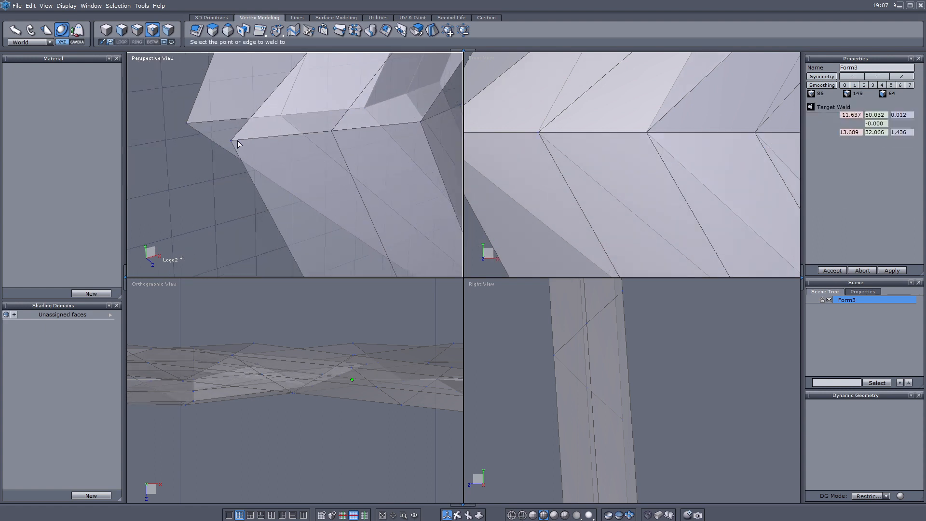
pyautogui.scroll(-3, 572, 147)
pyautogui.scroll(2, 572, 147)
pyautogui.scroll(-8, 338, 141)
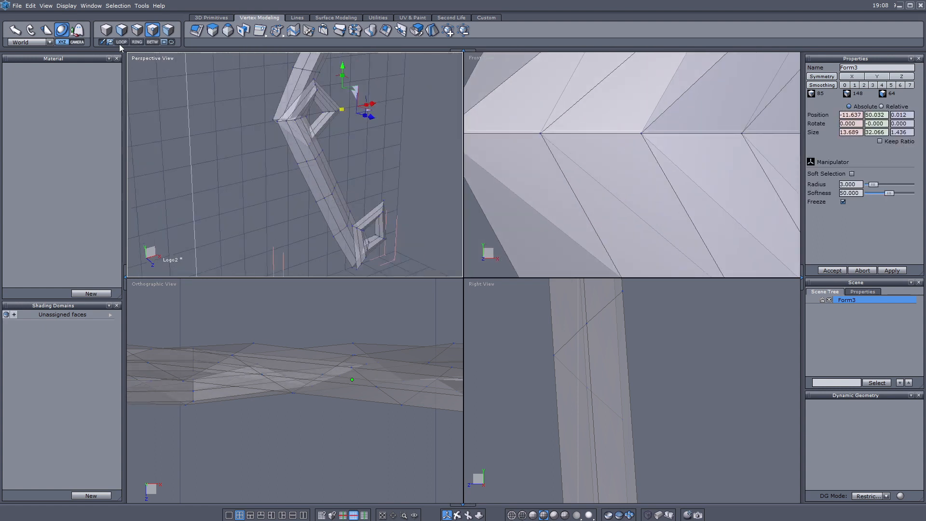
pyautogui.click(107, 32)
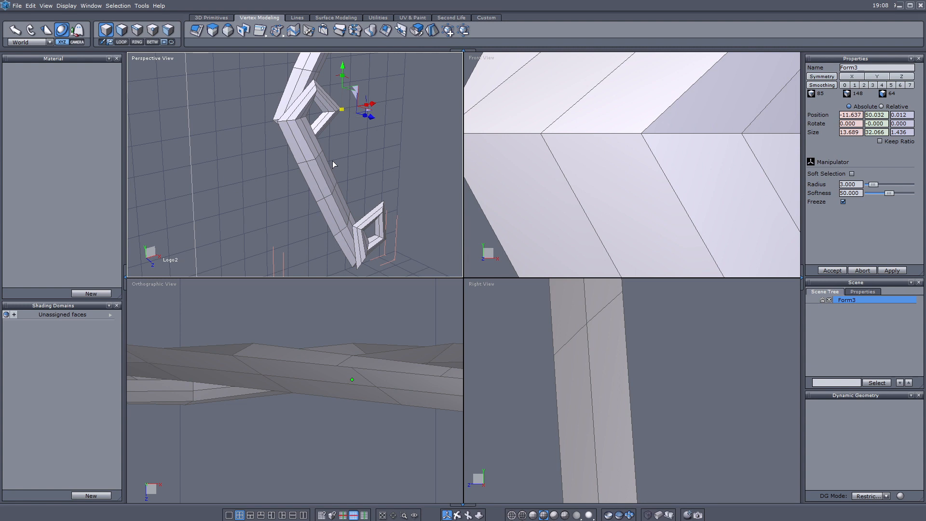
pyautogui.scroll(-5, 569, 181)
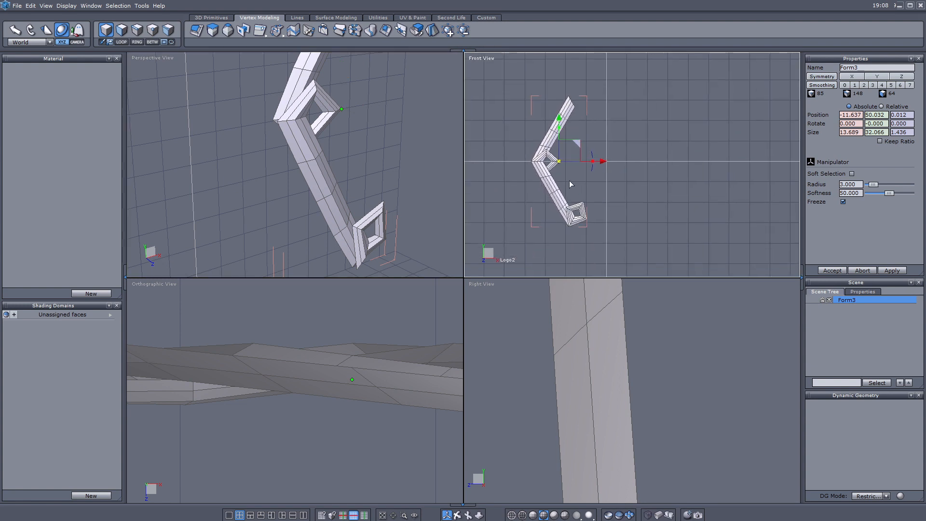
# - Copy and paste the joined Form3 arm, then move the duplicate into place along X
pyautogui.hotkey('ctrl', 'c')
pyautogui.hotkey('ctrl', 'v')
pyautogui.scroll(-3, 647, 177)
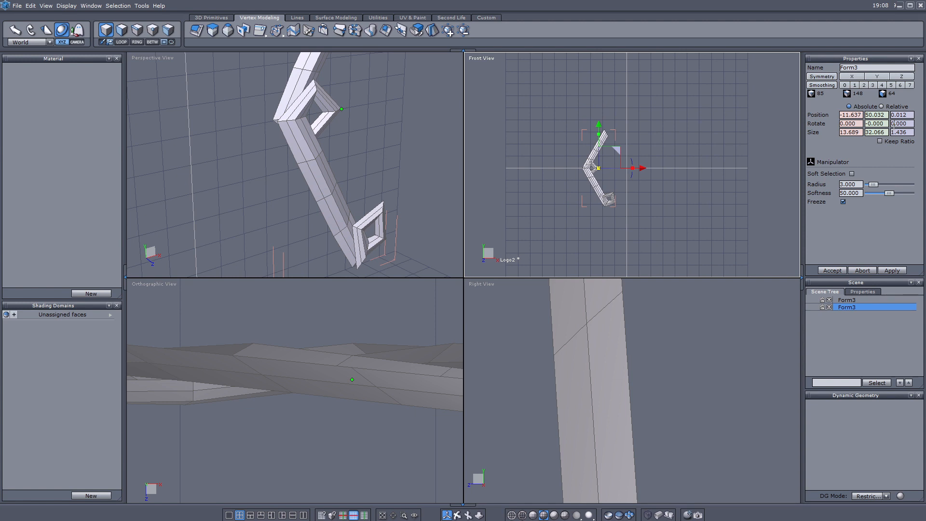
pyautogui.scroll(1, 626, 180)
pyautogui.scroll(-4, 626, 180)
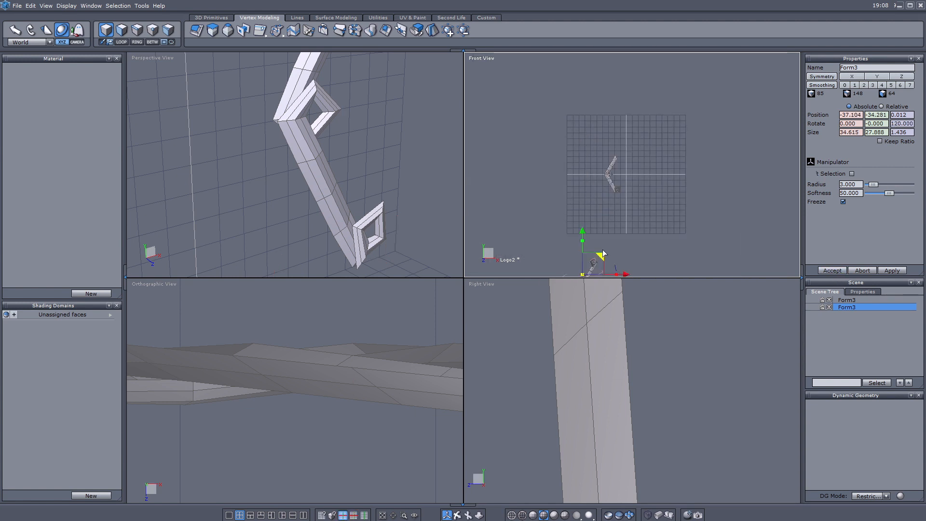
pyautogui.moveTo(604, 250); pyautogui.dragTo(652, 162)
pyautogui.scroll(12, 603, 207)
pyautogui.moveTo(693, 145); pyautogui.dragTo(636, 155, button='middle')
pyautogui.moveTo(763, 114); pyautogui.dragTo(789, 128)
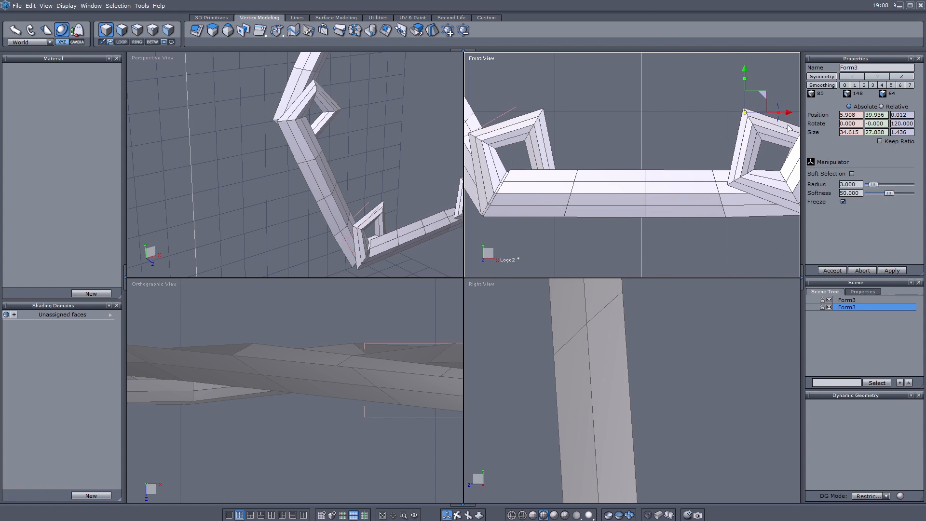
pyautogui.moveTo(590, 220); pyautogui.dragTo(781, 185, button='middle')
pyautogui.scroll(-8, 579, 371)
pyautogui.scroll(5, 371, 255)
pyautogui.scroll(1, 436, 380)
# - Nudge the duplicate arm left and down so it closes the gap at the joint
pyautogui.click(457, 515)
pyautogui.moveTo(356, 220); pyautogui.dragTo(362, 140)
pyautogui.scroll(1, 422, 411)
pyautogui.click(447, 515)
pyautogui.click(405, 516)
pyautogui.scroll(5, 715, 169)
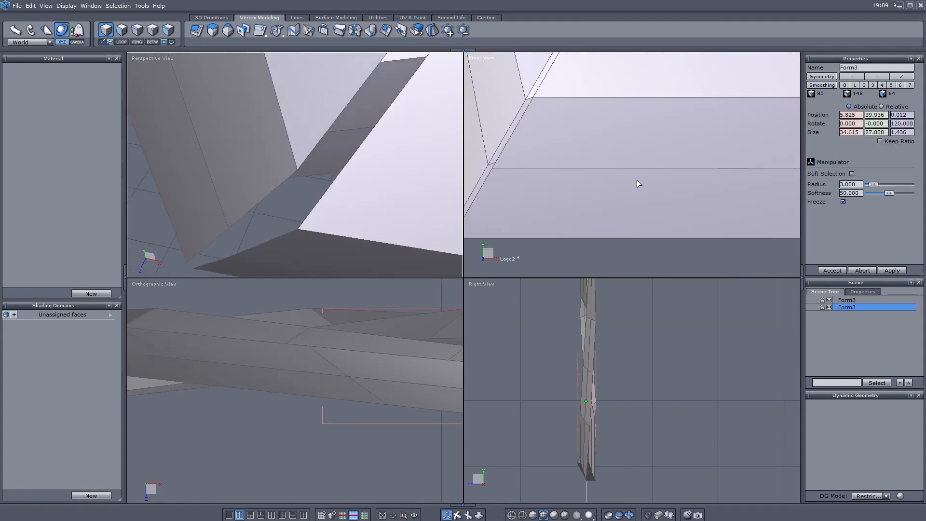
pyautogui.scroll(-4, 323, 314)
pyautogui.moveTo(323, 313); pyautogui.dragTo(239, 404, button='middle')
pyautogui.scroll(3, 238, 404)
pyautogui.moveTo(347, 419); pyautogui.dragTo(344, 419)
pyautogui.moveTo(587, 364); pyautogui.dragTo(610, 360)
pyautogui.scroll(4, 587, 364)
# - Select both arm objects and merge them into a single object, Form5
pyautogui.press('F4')
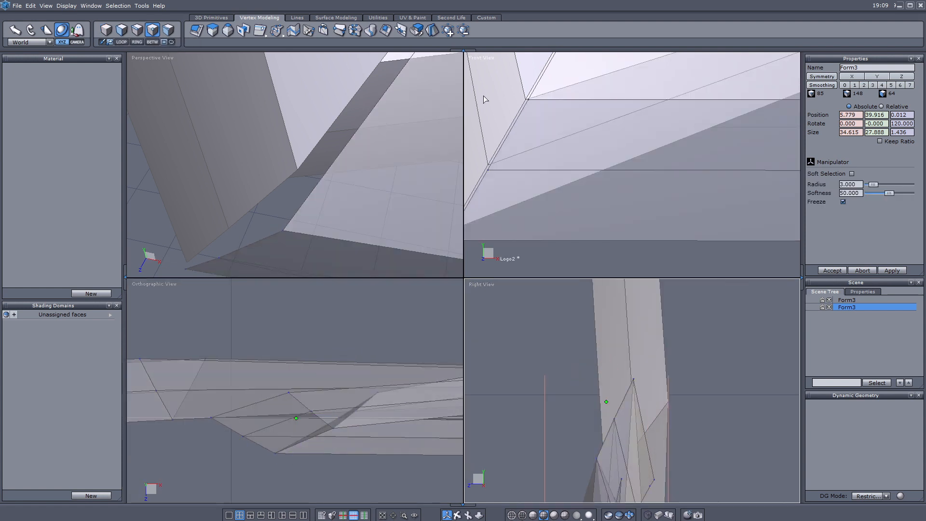
pyautogui.click(109, 31)
pyautogui.click(854, 301)
pyautogui.click(851, 306)
pyautogui.keyDown('shift'); pyautogui.click(852, 301); pyautogui.keyUp('shift')
pyautogui.click(375, 32)
# - Target-weld the crack vertices along the seams so the merged arms join cleanly
pyautogui.press('F4')
pyautogui.click(529, 100)
pyautogui.press('w')
pyautogui.click(299, 168)
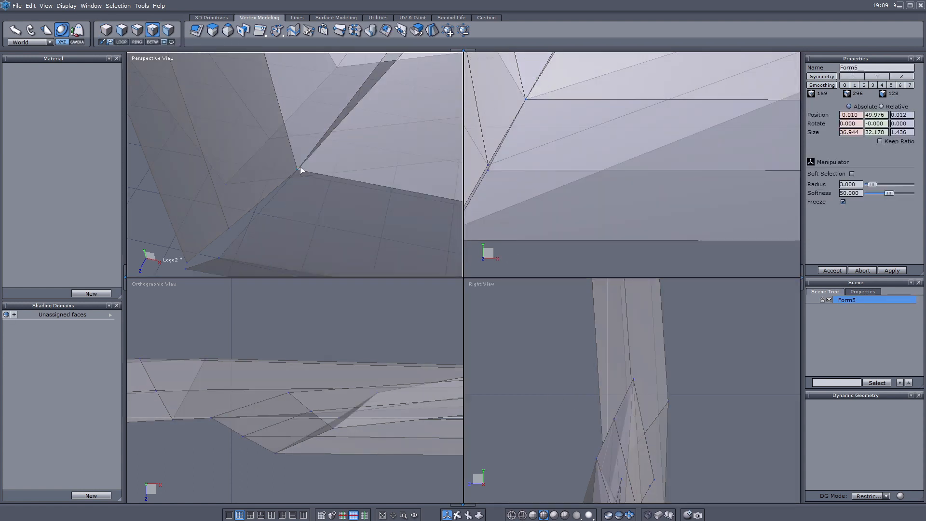
pyautogui.click(219, 258)
pyautogui.press('w')
pyautogui.click(229, 228)
pyautogui.click(187, 269)
pyautogui.press('w')
pyautogui.click(187, 262)
pyautogui.moveTo(358, 131); pyautogui.dragTo(276, 195, button='middle')
pyautogui.click(336, 105)
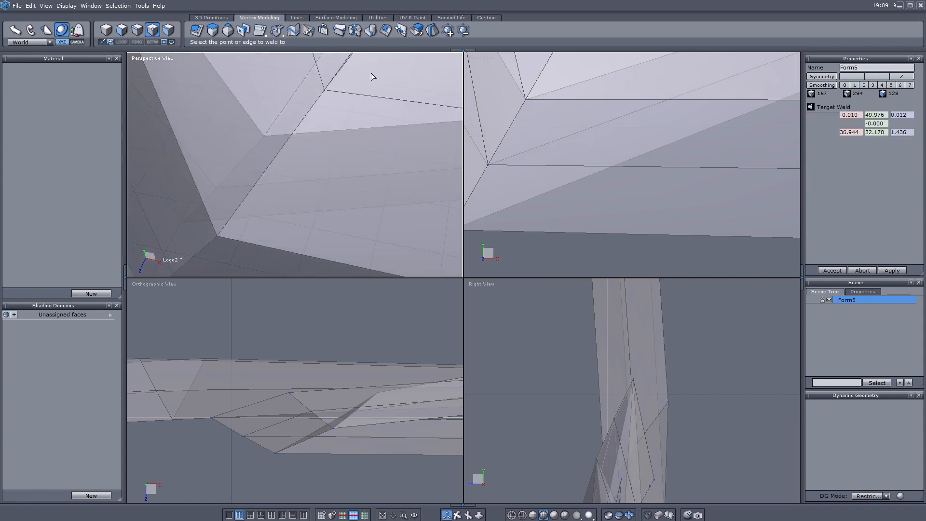
pyautogui.click(343, 137)
pyautogui.scroll(-10, 612, 144)
pyautogui.moveTo(613, 143); pyautogui.dragTo(606, 187, button='middle')
pyautogui.scroll(-3, 620, 145)
# - Paste another copy of the arm, move it up and right, and rotate it -120 degrees on Z
pyautogui.click(110, 31)
pyautogui.hotkey('ctrl', 'v')
pyautogui.moveTo(629, 134); pyautogui.dragTo(666, 81)
pyautogui.write('-120')
pyautogui.press('Return')
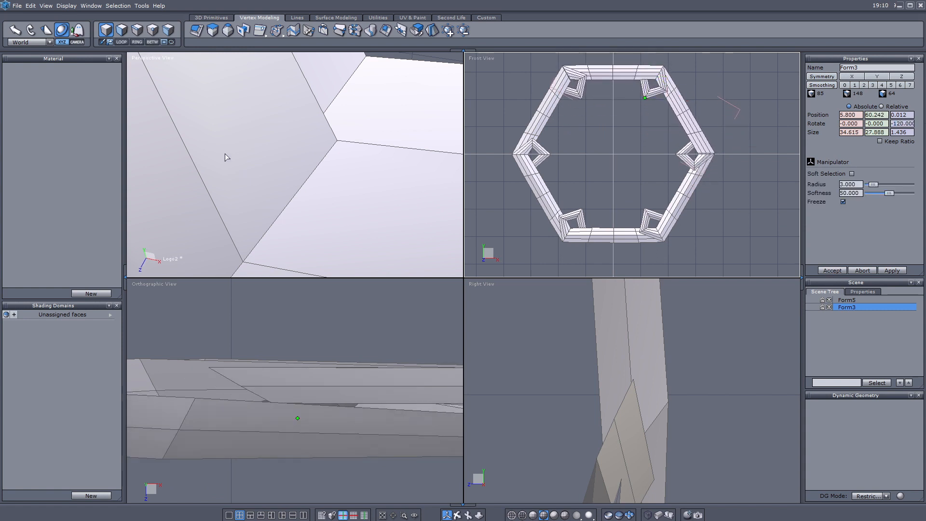
# - Zoom in on the hexagon's right corner and nudge the rotated copy to X 5.845, Y 60.038
pyautogui.click(405, 515)
pyautogui.moveTo(694, 146); pyautogui.dragTo(718, 159)
pyautogui.scroll(-5, 619, 435)
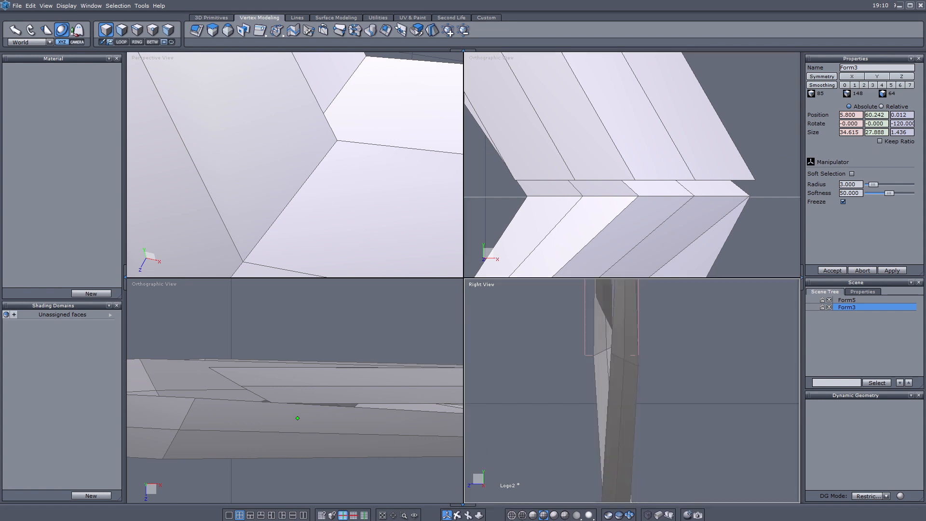
pyautogui.scroll(6, 629, 410)
pyautogui.moveTo(617, 370); pyautogui.dragTo(617, 392)
pyautogui.moveTo(342, 419); pyautogui.dragTo(346, 421)
pyautogui.scroll(5, 637, 198)
pyautogui.scroll(5, 321, 413)
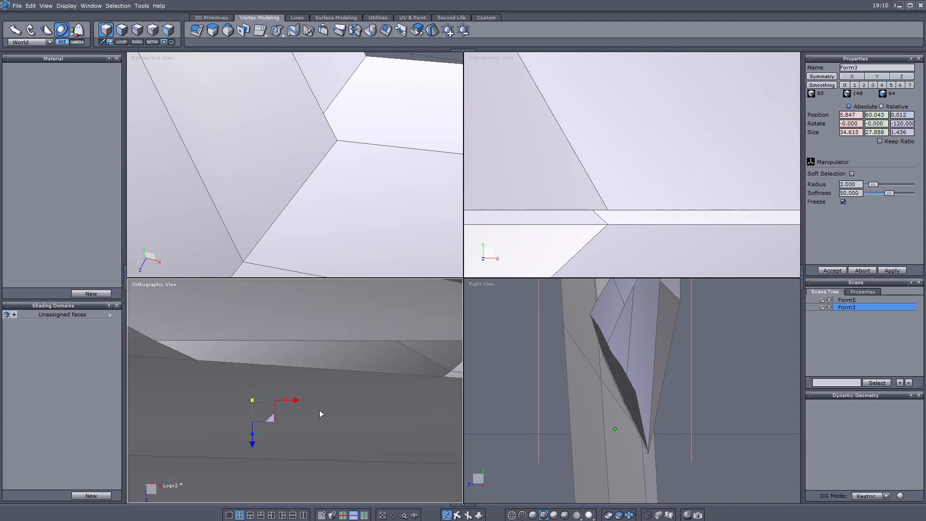
pyautogui.moveTo(613, 386); pyautogui.dragTo(614, 386)
pyautogui.moveTo(299, 402); pyautogui.dragTo(299, 401)
# - Orbit and zoom the view toward the frame corner where the two halves meet
pyautogui.scroll(1, 539, 241)
pyautogui.scroll(-8, 542, 241)
pyautogui.moveTo(554, 240); pyautogui.dragTo(611, 205, button='middle')
pyautogui.scroll(-10, 351, 194)
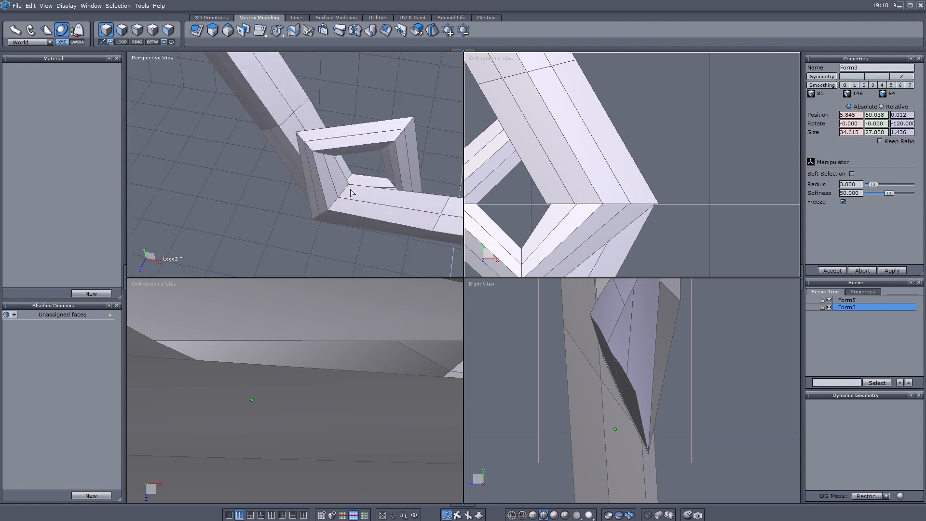
pyautogui.scroll(2, 386, 186)
pyautogui.click(455, 515)
pyautogui.moveTo(410, 200); pyautogui.dragTo(445, 153)
pyautogui.scroll(10, 410, 169)
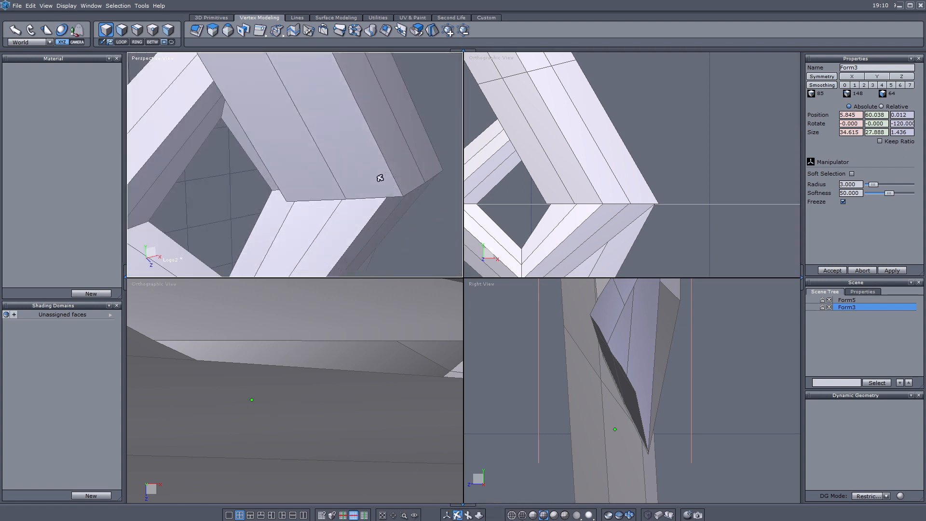
pyautogui.scroll(6, 603, 143)
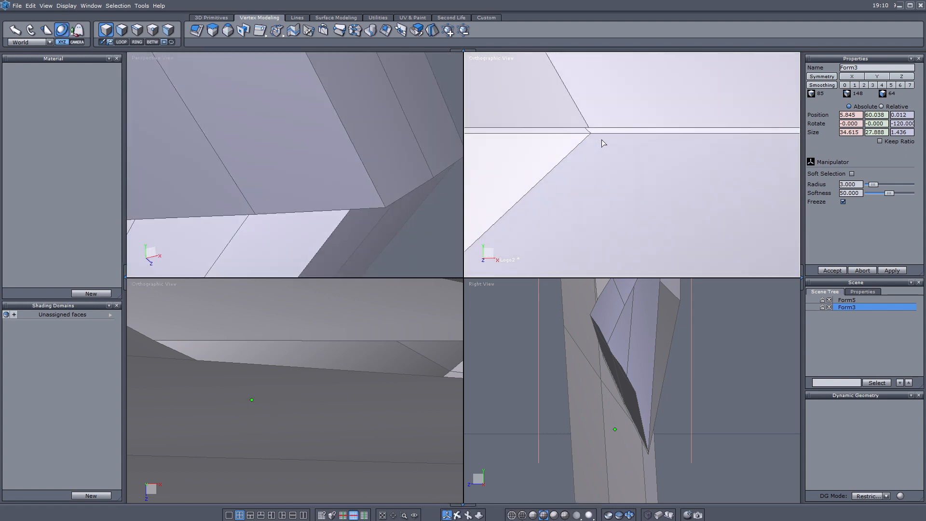
# - Merge the two frame halves into Form7 and weld the first stray seam points onto their neighbours
pyautogui.keyDown('shift'); pyautogui.click(845, 301); pyautogui.keyUp('shift')
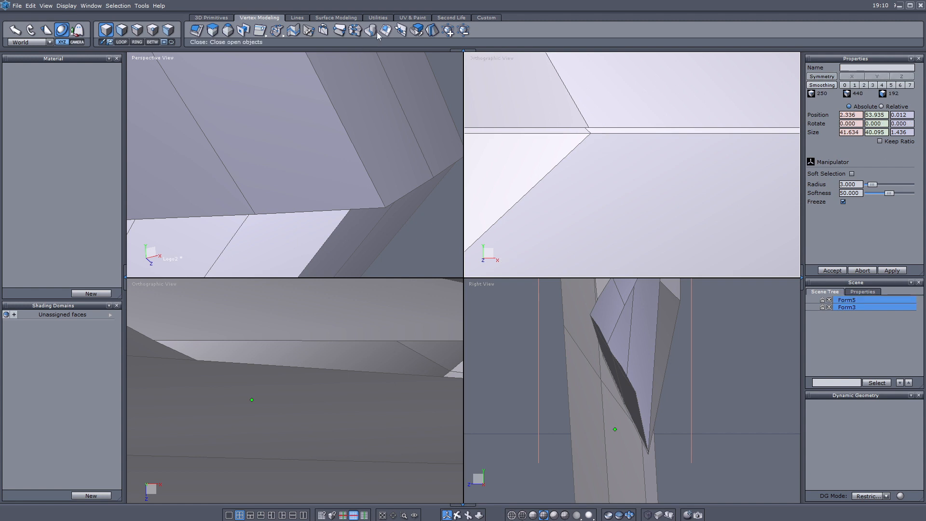
pyautogui.click(382, 32)
pyautogui.press('w')
pyautogui.click(362, 201)
pyautogui.click(433, 177)
pyautogui.press('w')
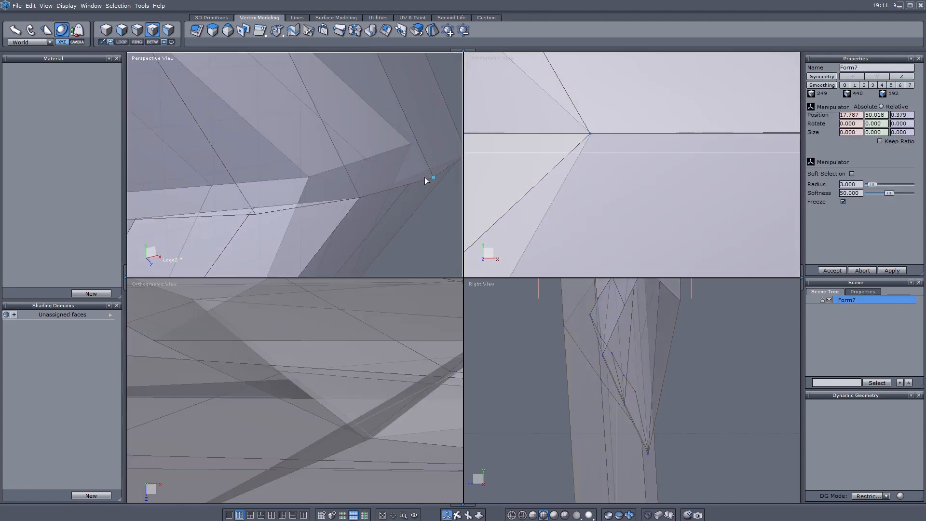
pyautogui.click(416, 175)
pyautogui.click(255, 214)
pyautogui.press('w')
pyautogui.click(254, 208)
# - Weld the stray points at the right corner and the top-left corner onto their neighbours
pyautogui.moveTo(308, 207); pyautogui.dragTo(458, 182, button='middle')
pyautogui.click(439, 173)
pyautogui.press('w')
pyautogui.click(429, 168)
pyautogui.click(296, 165)
pyautogui.press('w')
pyautogui.scroll(-6, 353, 182)
pyautogui.moveTo(320, 157); pyautogui.dragTo(430, 277, button='middle')
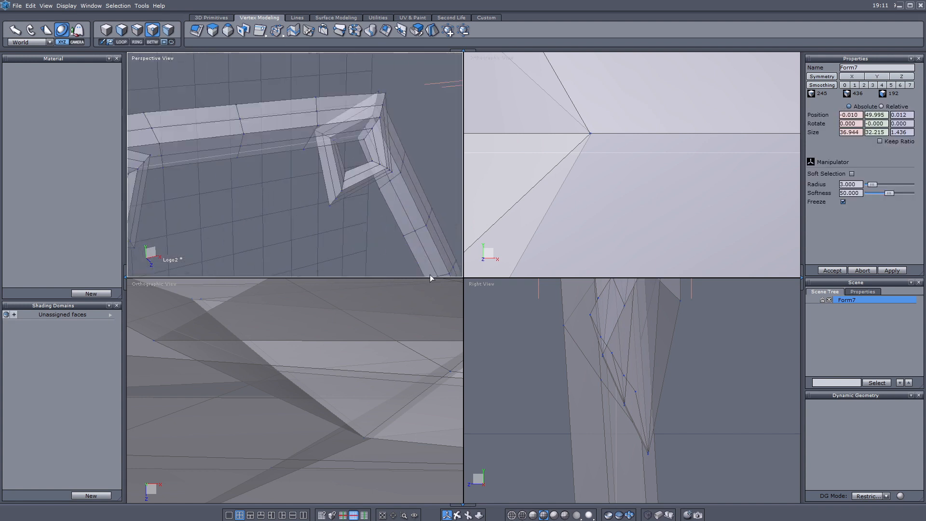
pyautogui.moveTo(241, 159); pyautogui.dragTo(395, 159, button='middle')
pyautogui.scroll(3, 233, 126)
pyautogui.moveTo(233, 126); pyautogui.dragTo(313, 152, button='middle')
pyautogui.scroll(4, 232, 99)
pyautogui.scroll(-4, 296, 201)
pyautogui.scroll(4, 298, 200)
pyautogui.click(299, 200)
pyautogui.press('w')
pyautogui.click(320, 213)
# - Weld the remaining corner stray points, undoing a bad weld and redoing it
pyautogui.moveTo(251, 121); pyautogui.dragTo(386, 270, button='middle')
pyautogui.click(305, 169)
pyautogui.press('w')
pyautogui.click(303, 166)
pyautogui.scroll(-4, 337, 202)
pyautogui.scroll(5, 333, 174)
pyautogui.scroll(-5, 325, 163)
pyautogui.hotkey('ctrl', 'z')
pyautogui.hotkey('ctrl', 'z')
pyautogui.click(393, 187)
pyautogui.scroll(4, 340, 168)
pyautogui.click(323, 147)
pyautogui.press('w')
pyautogui.click(323, 143)
pyautogui.click(281, 91)
pyautogui.press('w')
pyautogui.click(280, 88)
pyautogui.scroll(-4, 277, 91)
pyautogui.click(244, 100)
# - Weld the last two point pairs together and apply a thickness to the ring, creating Form9
pyautogui.click(341, 180)
pyautogui.press('w')
pyautogui.click(333, 171)
pyautogui.click(347, 225)
pyautogui.press('w')
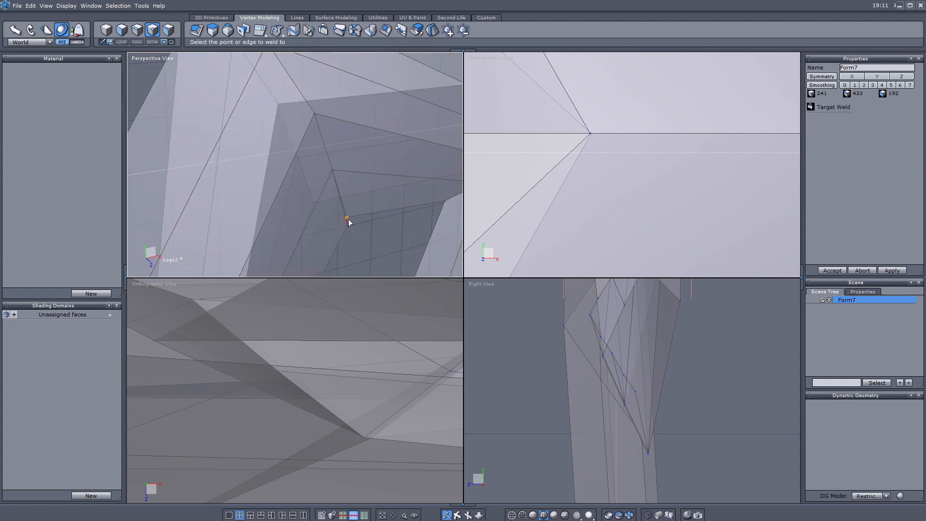
pyautogui.click(347, 218)
pyautogui.scroll(-6, 351, 213)
pyautogui.scroll(-15, 586, 169)
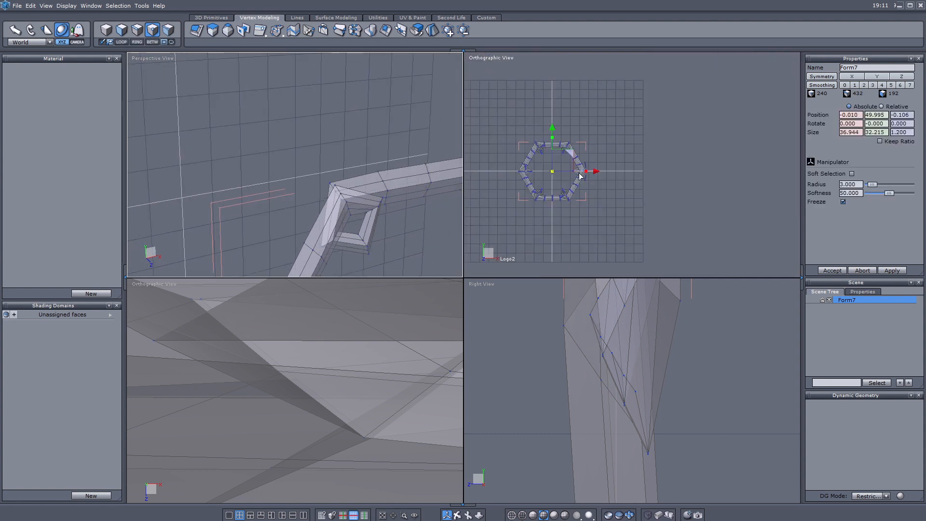
pyautogui.scroll(2, 309, 160)
pyautogui.click(197, 31)
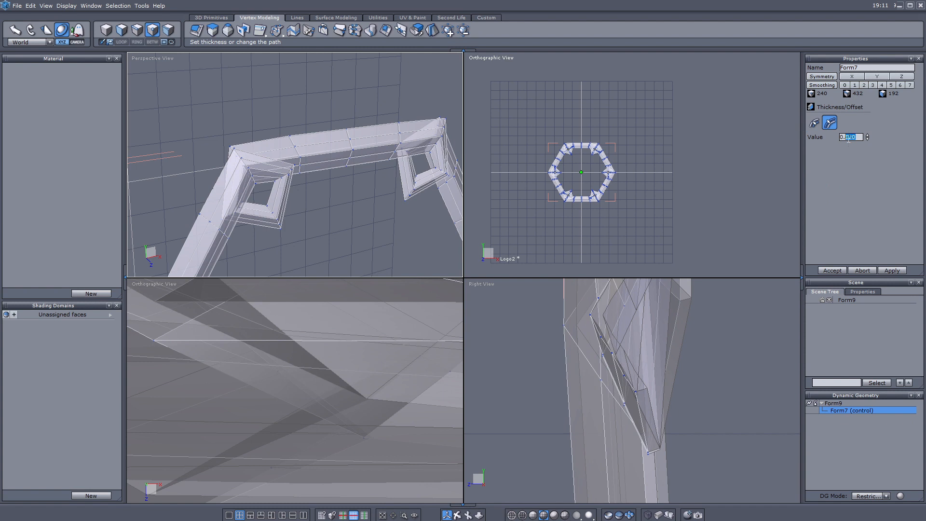
# - Accept the frame thickness, add and connect an edge loop, and set Smoothing to 2
pyautogui.click(831, 271)
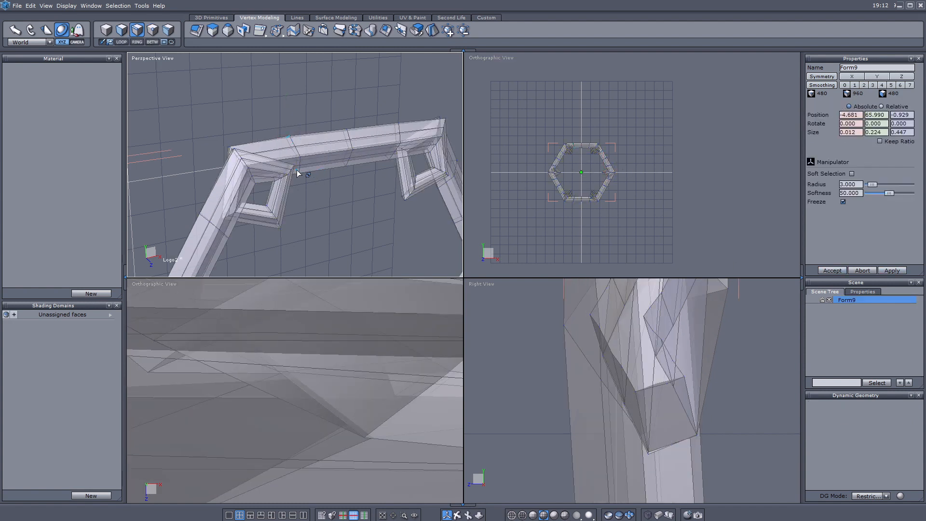
pyautogui.hotkey('alt', 'r')
pyautogui.press('c')
pyautogui.click(290, 134)
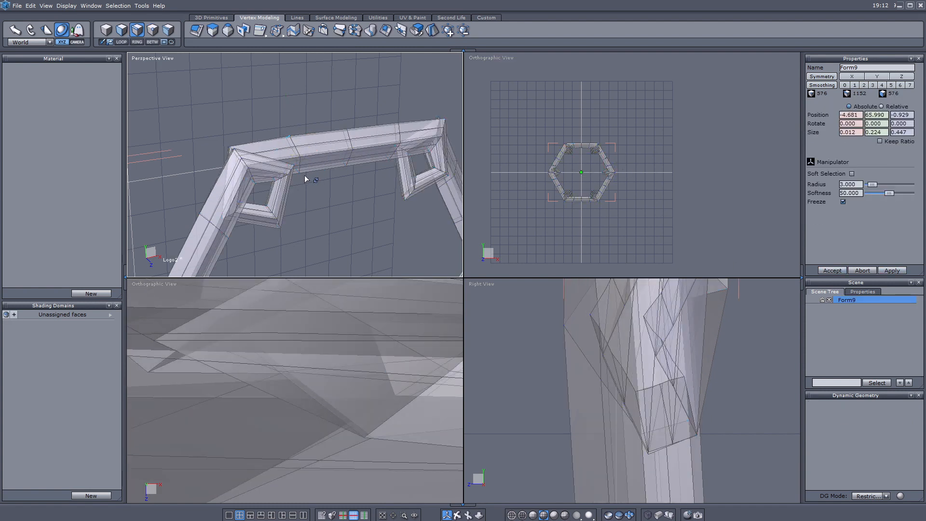
pyautogui.scroll(5, 294, 162)
pyautogui.press('c')
pyautogui.scroll(-6, 268, 175)
pyautogui.moveTo(270, 175); pyautogui.dragTo(295, 120, button='middle')
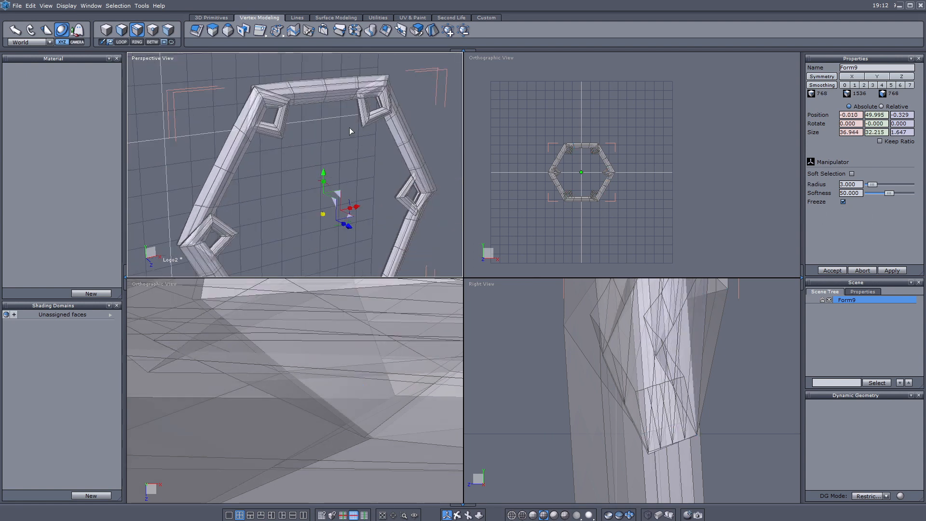
pyautogui.click(864, 85)
pyautogui.scroll(2, 582, 169)
pyautogui.scroll(4, 583, 171)
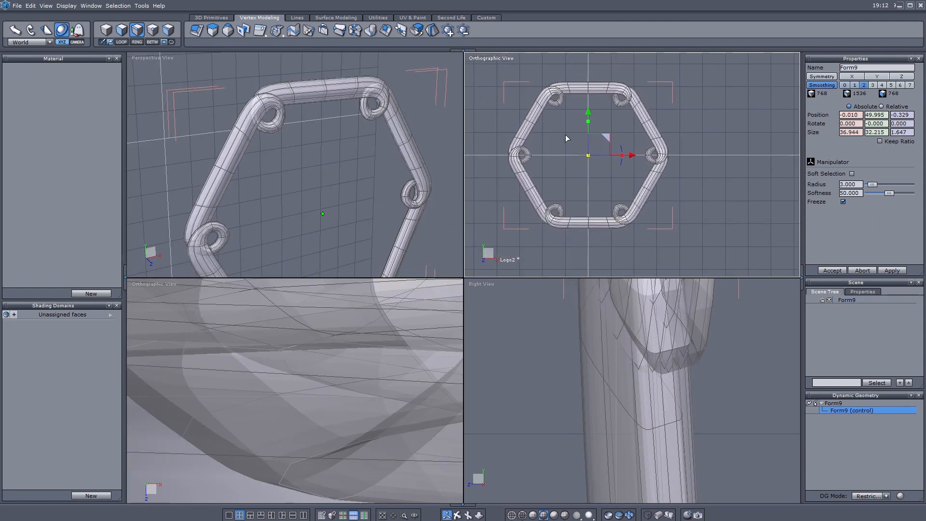
# - Select a seam edge loop along the top bar and unfold the ring's UVs
pyautogui.moveTo(583, 66); pyautogui.dragTo(599, 103)
pyautogui.scroll(5, 333, 97)
pyautogui.click(409, 173)
pyautogui.moveTo(409, 175); pyautogui.dragTo(320, 166, button='middle')
pyautogui.keyDown('ctrl'); pyautogui.click(319, 168); pyautogui.keyUp('ctrl')
pyautogui.hotkey('alt', 'l')
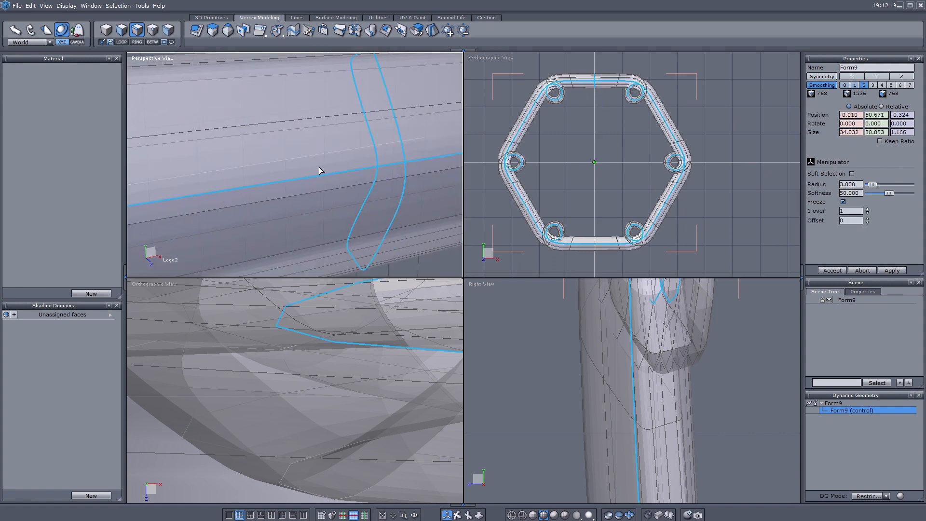
pyautogui.click(401, 30)
pyautogui.click(815, 158)
pyautogui.click(826, 271)
# - Select all UV points of the strip, move it up and stretch it, then accept
pyautogui.moveTo(573, 373)
pyautogui.mouseDown(button='middle')
pyautogui.moveTo(573, 329)
pyautogui.moveTo(676, 304)
pyautogui.mouseUp(button='middle')
pyautogui.scroll(3, 573, 329)
pyautogui.scroll(-2, 573, 330)
pyautogui.moveTo(714, 267); pyautogui.dragTo(649, 262, button='middle')
pyautogui.click(152, 30)
pyautogui.moveTo(485, 245); pyautogui.dragTo(768, 368)
pyautogui.moveTo(633, 260); pyautogui.dragTo(712, 6)
pyautogui.click(834, 271)
# - Return to object selection and centre the whole hexagonal ring in the view
pyautogui.scroll(-3, 636, 276)
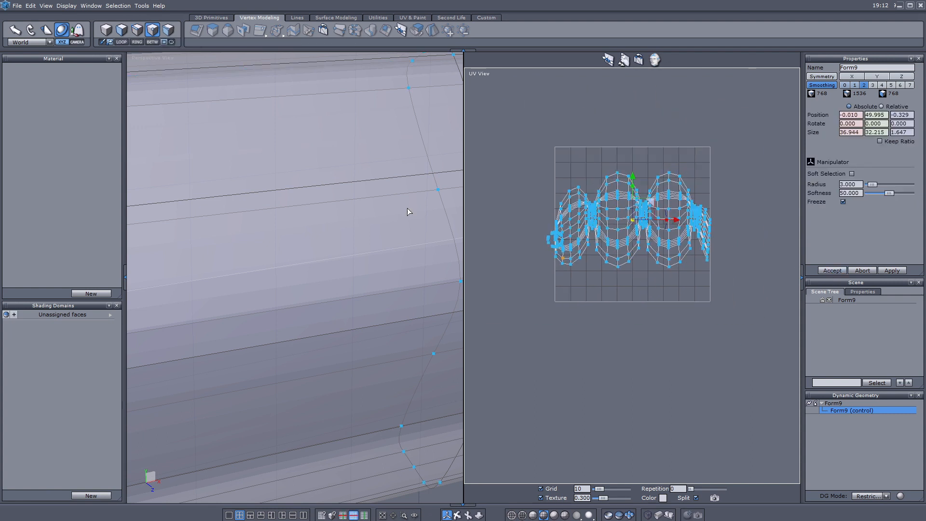
pyautogui.click(106, 30)
pyautogui.scroll(-5, 261, 193)
pyautogui.moveTo(303, 353); pyautogui.dragTo(360, 221, button='middle')
pyautogui.scroll(-3, 338, 230)
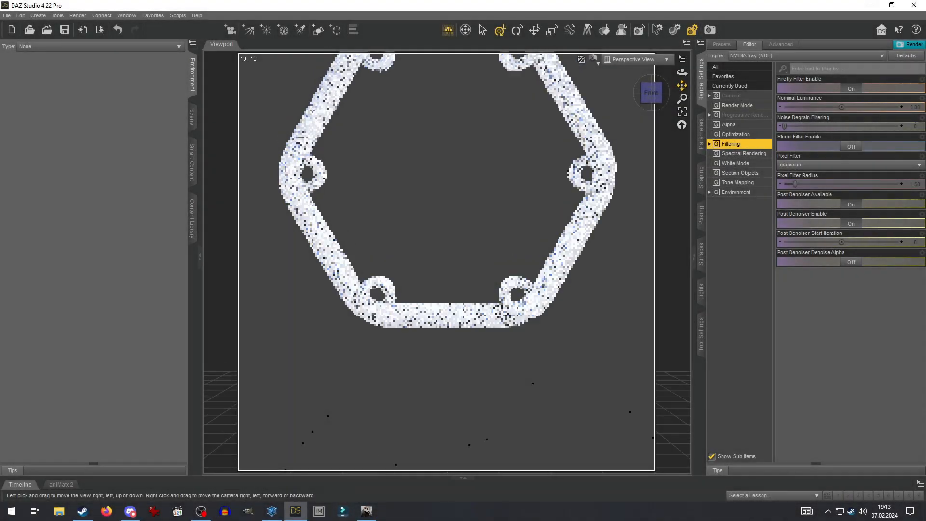
pyautogui.moveTo(682, 85); pyautogui.dragTo(682, 165)
pyautogui.moveTo(682, 99); pyautogui.dragTo(683, 70)
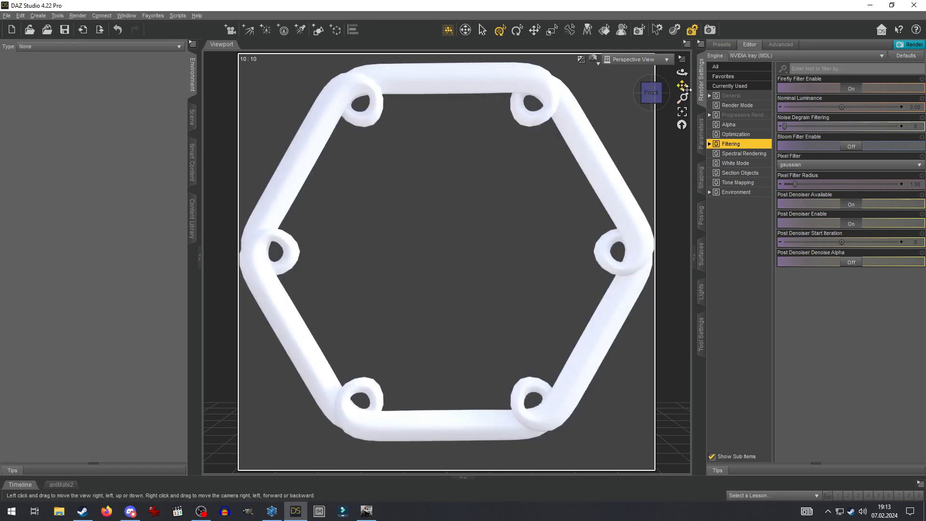
# - Set the render aspect ratio to 8:8 and pull the camera back slightly
pyautogui.click(733, 96)
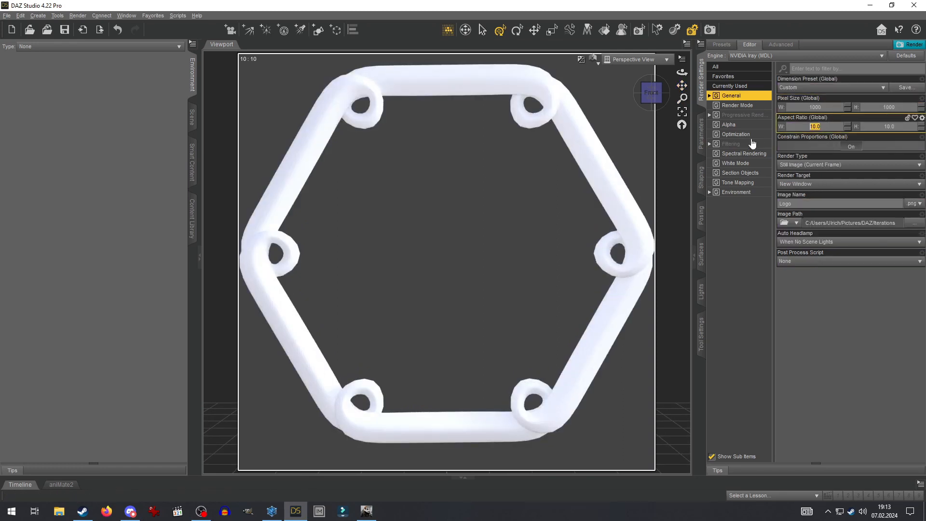
pyautogui.write('8')
pyautogui.press('Return')
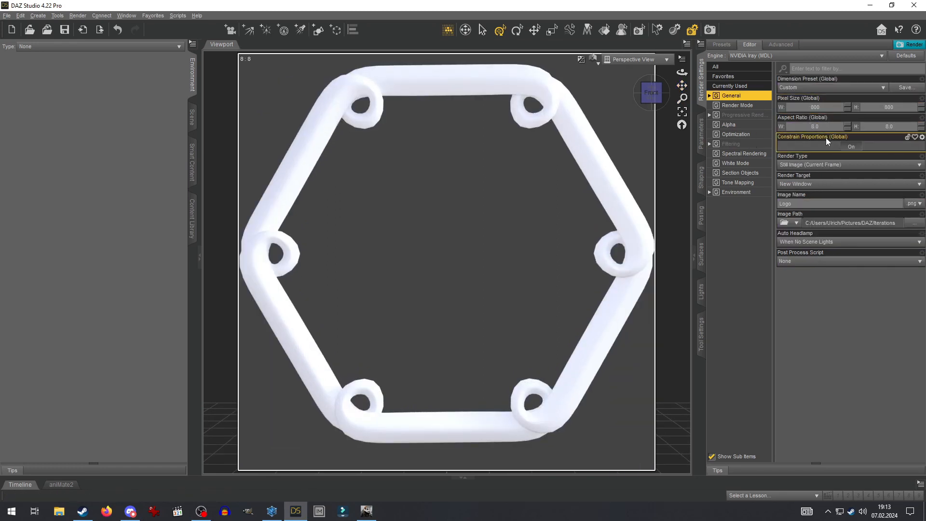
pyautogui.moveTo(683, 99); pyautogui.dragTo(683, 102)
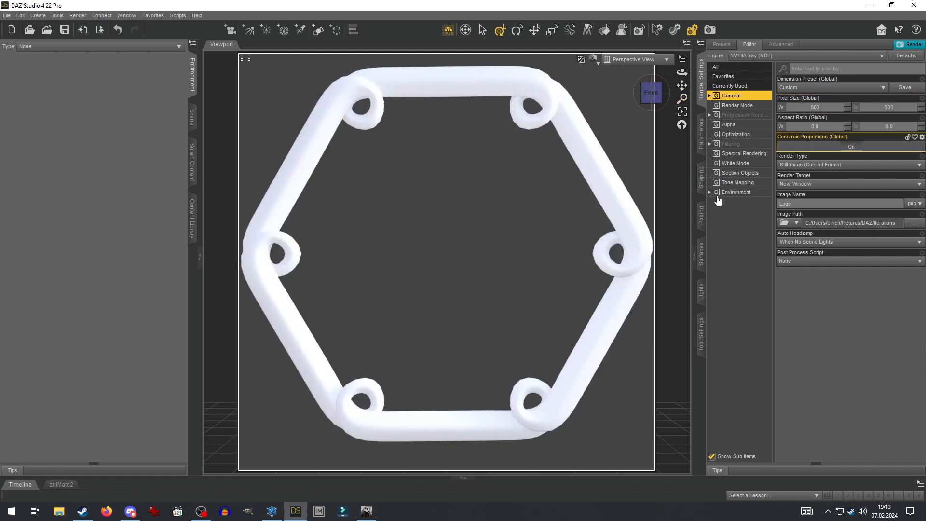
# - Select the Logo2 ring, apply a chrome shader, and set its base colour to white
pyautogui.click(194, 118)
pyautogui.click(53, 92)
pyautogui.click(701, 254)
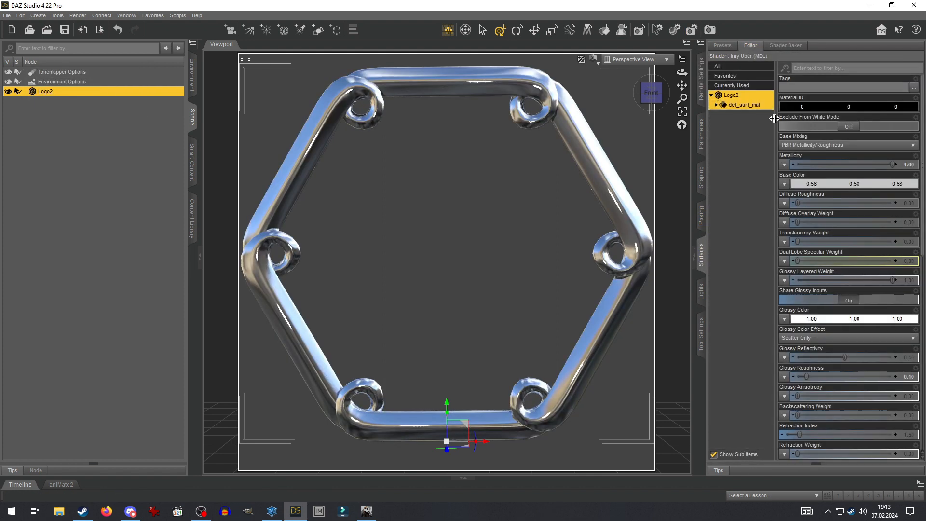
pyautogui.click(798, 186)
pyautogui.click(470, 265)
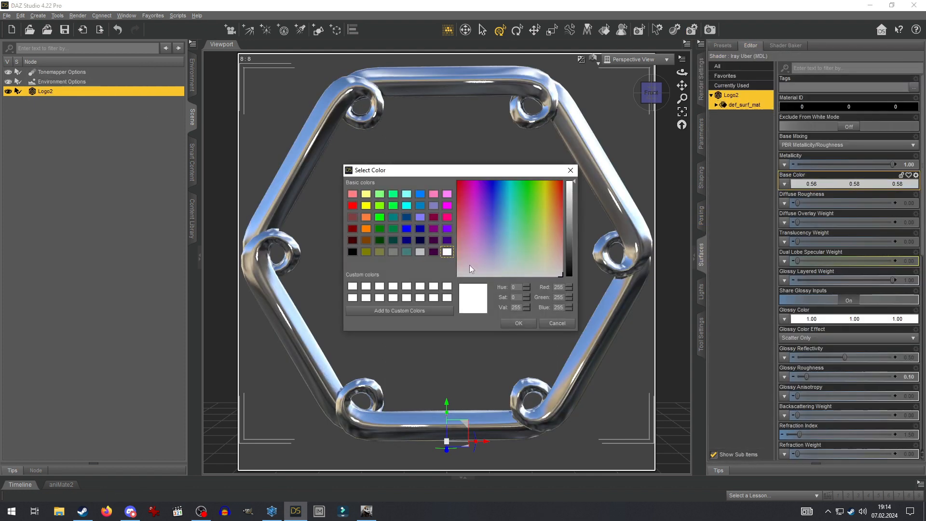
pyautogui.click(519, 326)
# - Load the white_metal texture into the ring's base colour
pyautogui.click(398, 198)
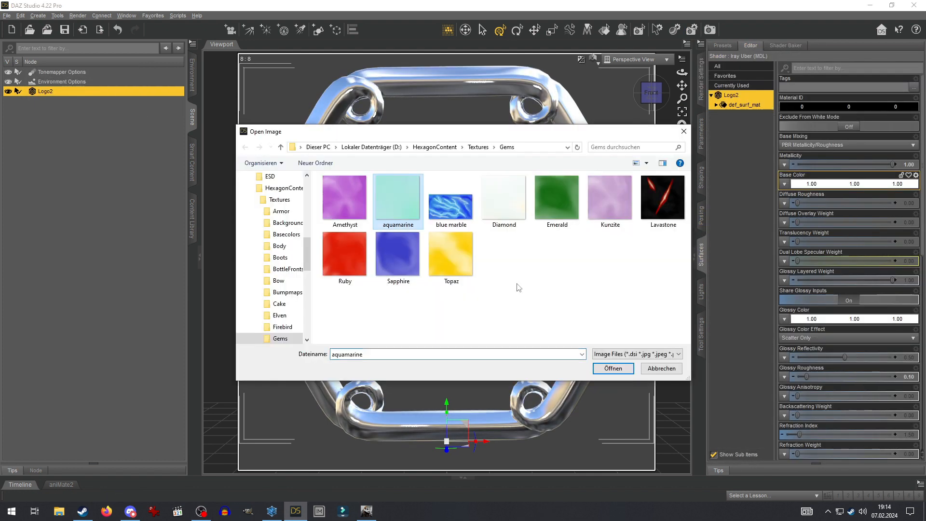
pyautogui.click(612, 369)
pyautogui.click(784, 184)
pyautogui.click(799, 198)
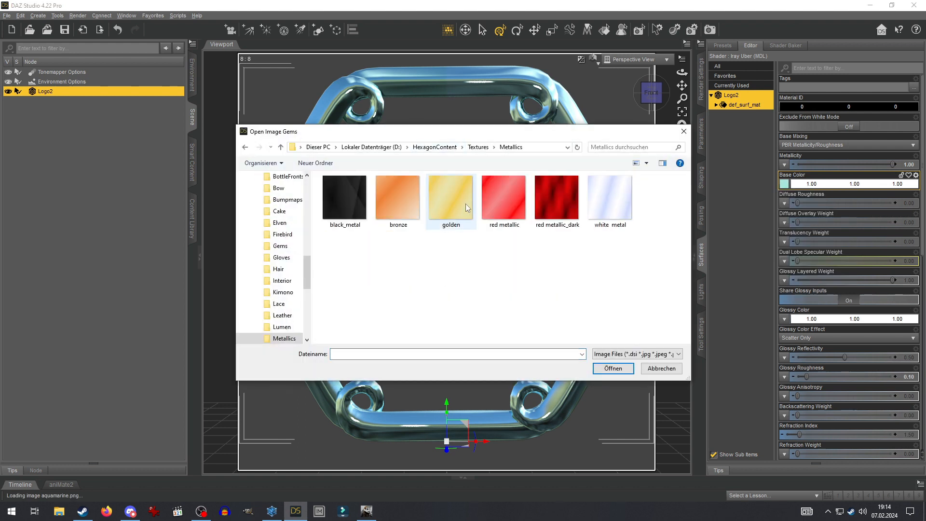
pyautogui.doubleClick(609, 205)
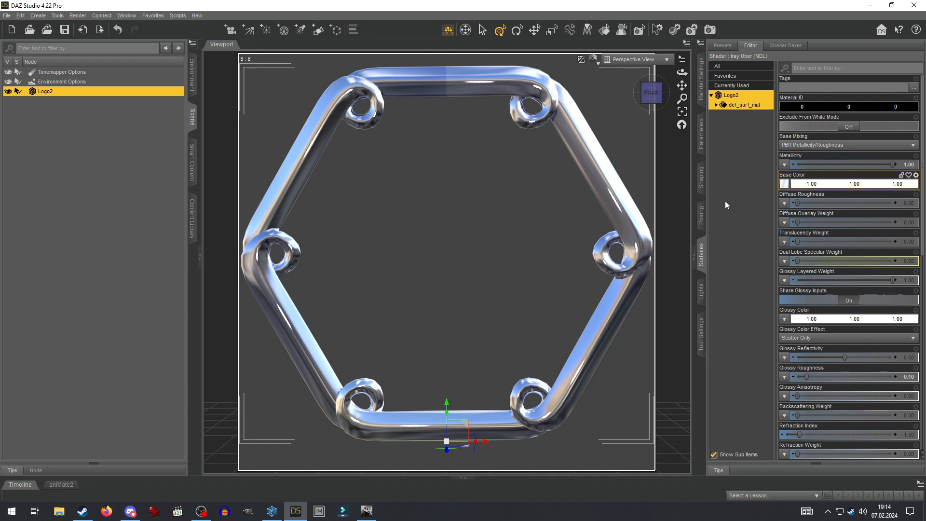
pyautogui.moveTo(784, 187)
pyautogui.scroll(-6, 803, 242)
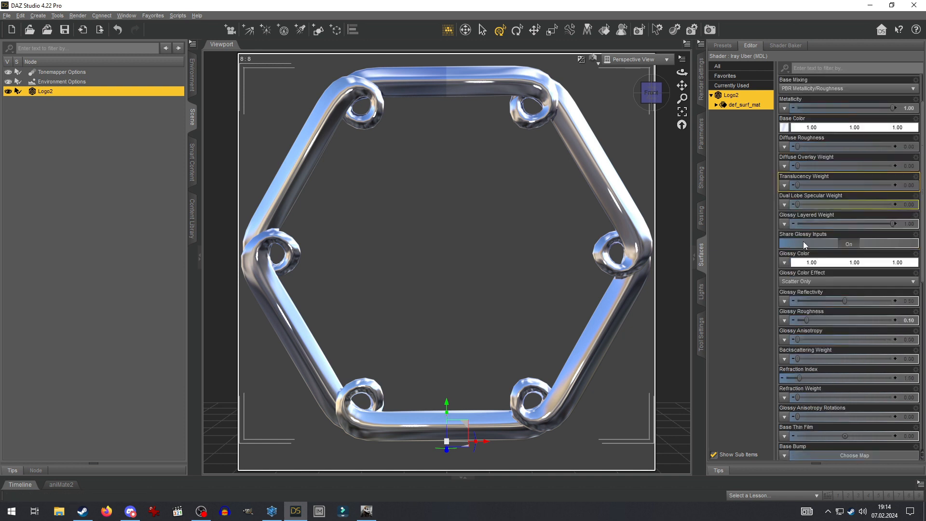
pyautogui.scroll(1, 895, 264)
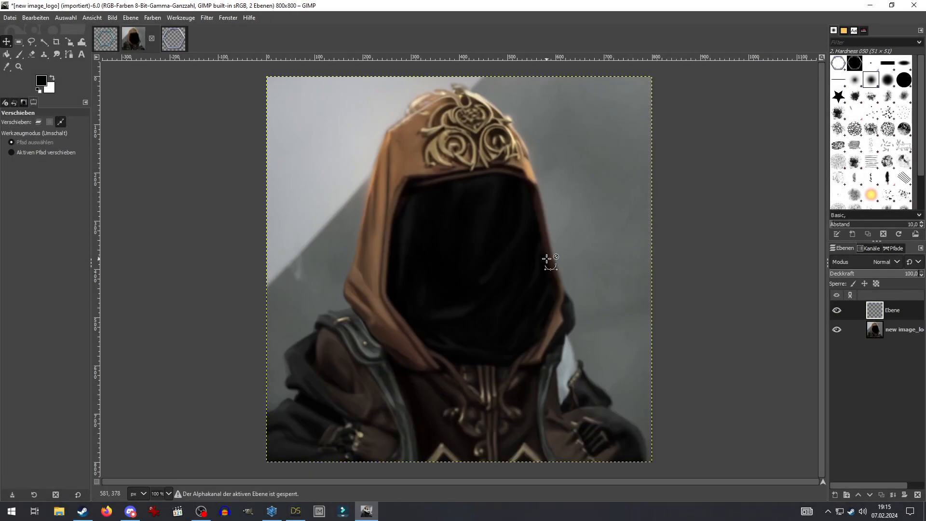
# - Paste the chrome frame over the portrait, scale it to 800×900, and anchor it
pyautogui.hotkey('ctrl', 'v')
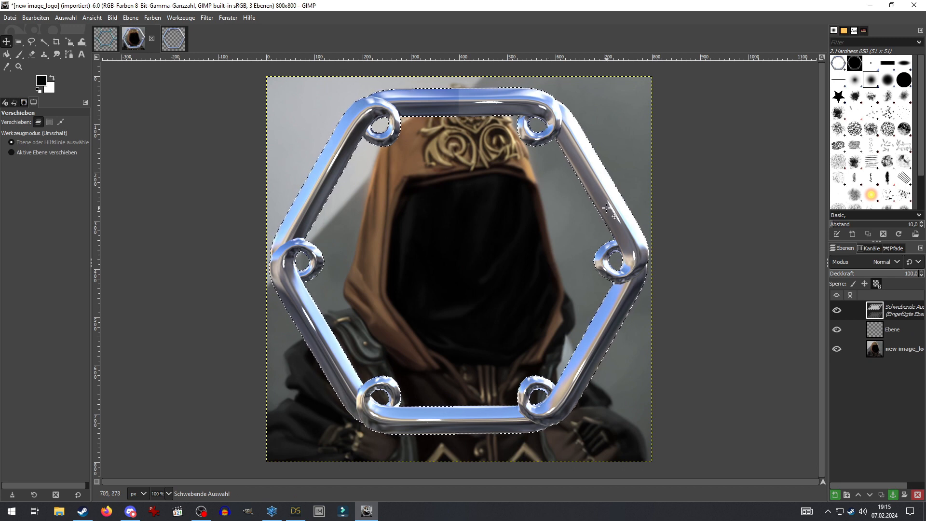
pyautogui.moveTo(637, 284)
pyautogui.click(692, 450)
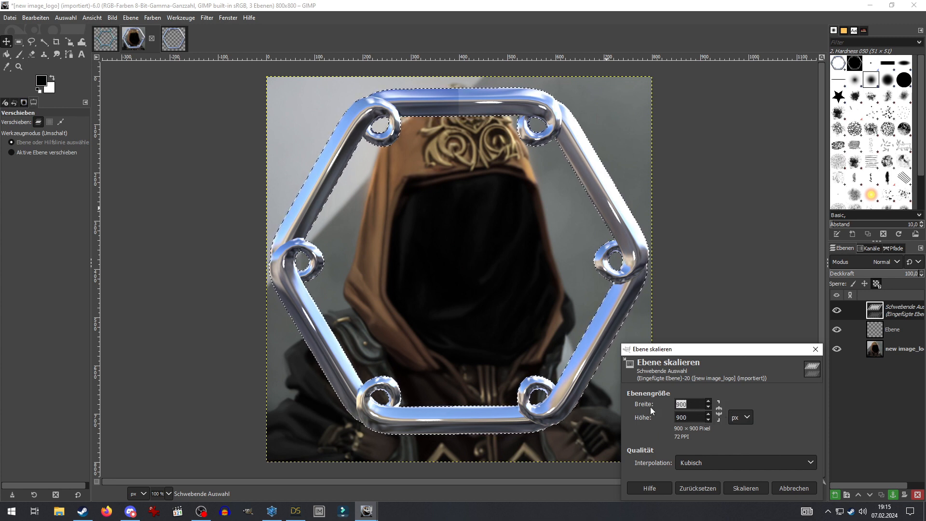
pyautogui.click(746, 488)
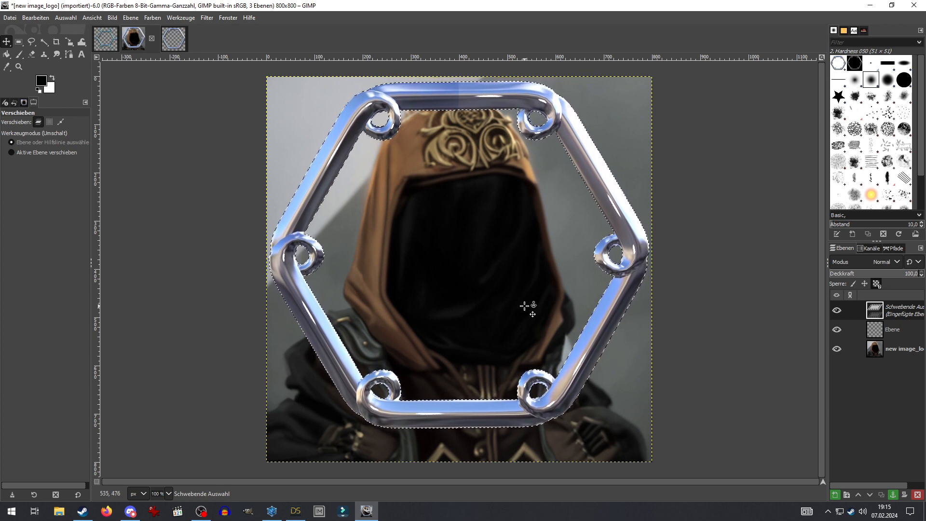
pyautogui.rightClick(896, 312)
pyautogui.click(827, 125)
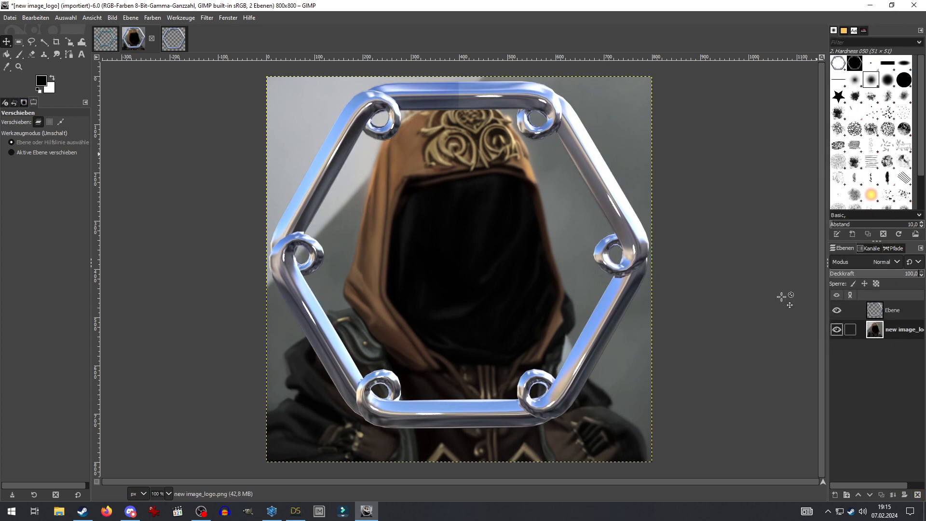
# - Erase the leftover background along the top, left and right edges
pyautogui.click(31, 53)
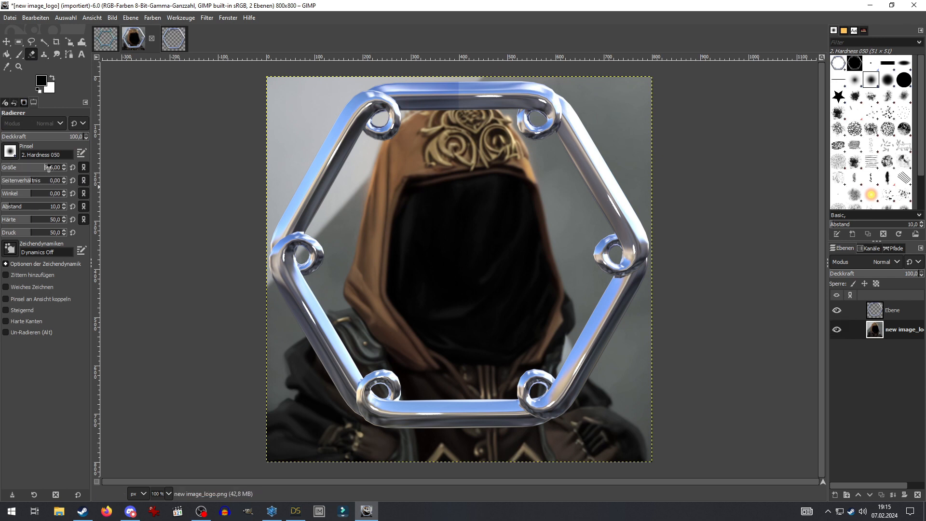
pyautogui.moveTo(362, 79)
pyautogui.mouseDown()
pyautogui.moveTo(319, 97)
pyautogui.moveTo(259, 88)
pyautogui.moveTo(314, 135)
pyautogui.moveTo(269, 232)
pyautogui.moveTo(279, 103)
pyautogui.moveTo(372, 90)
pyautogui.mouseUp()
pyautogui.moveTo(473, 78)
pyautogui.mouseDown()
pyautogui.moveTo(574, 109)
pyautogui.moveTo(637, 203)
pyautogui.moveTo(606, 99)
pyautogui.moveTo(650, 117)
pyautogui.moveTo(603, 120)
pyautogui.moveTo(571, 80)
pyautogui.mouseUp()
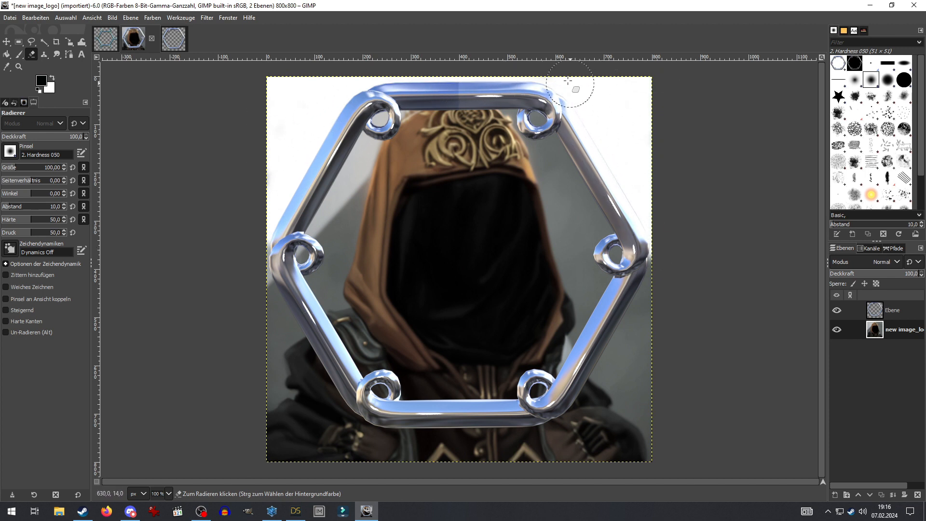
pyautogui.moveTo(645, 292)
pyautogui.mouseDown()
pyautogui.moveTo(607, 367)
pyautogui.moveTo(637, 372)
pyautogui.moveTo(600, 394)
pyautogui.moveTo(649, 438)
pyautogui.moveTo(536, 442)
pyautogui.moveTo(350, 415)
pyautogui.moveTo(292, 302)
pyautogui.moveTo(287, 348)
pyautogui.moveTo(300, 372)
pyautogui.moveTo(417, 475)
pyautogui.moveTo(319, 433)
pyautogui.moveTo(352, 424)
pyautogui.moveTo(325, 470)
pyautogui.mouseUp()
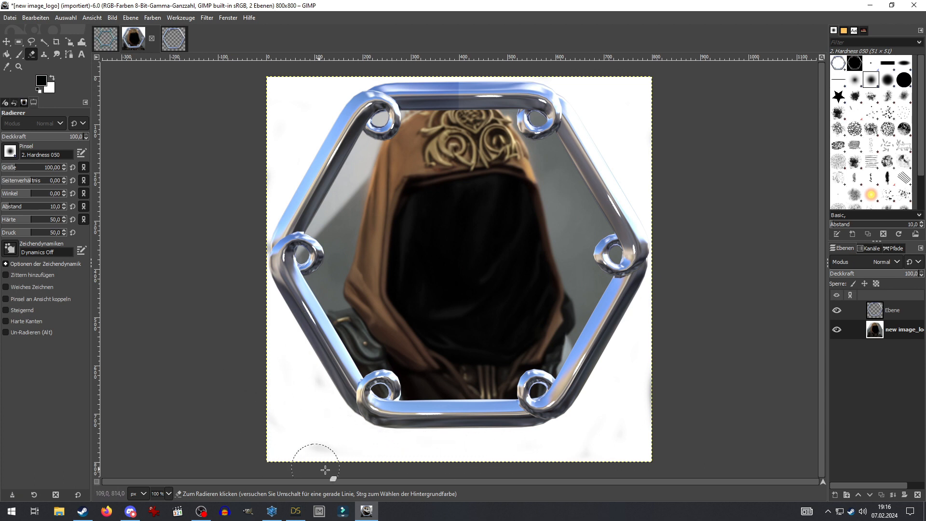
# - Fuzzy-select the white background and invert to select the frame and portrait
pyautogui.click(44, 42)
pyautogui.click(300, 114)
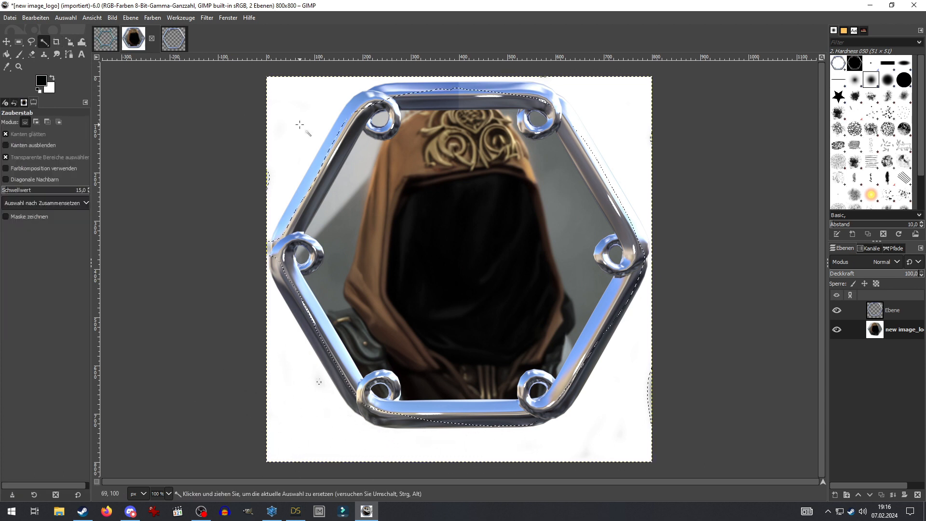
pyautogui.rightClick(309, 122)
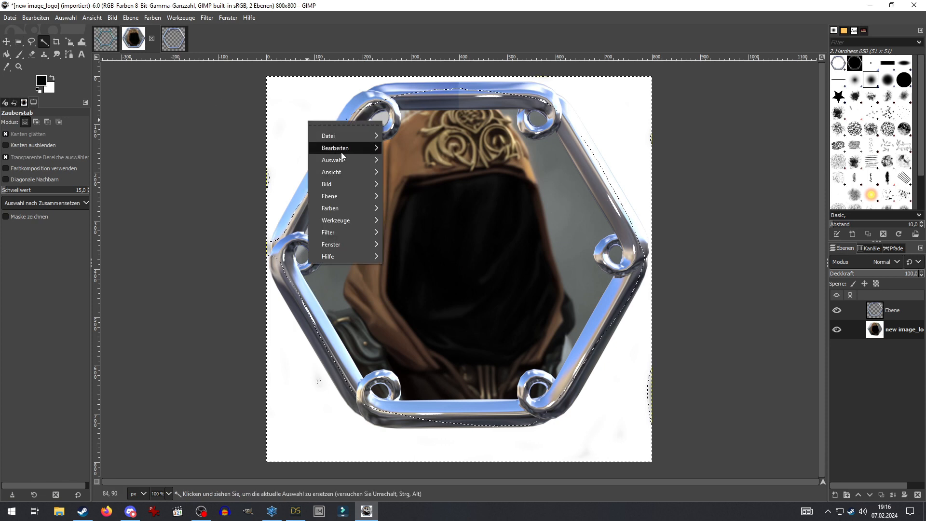
pyautogui.moveTo(346, 162)
pyautogui.click(408, 191)
pyautogui.hotkey('shift', 'e')
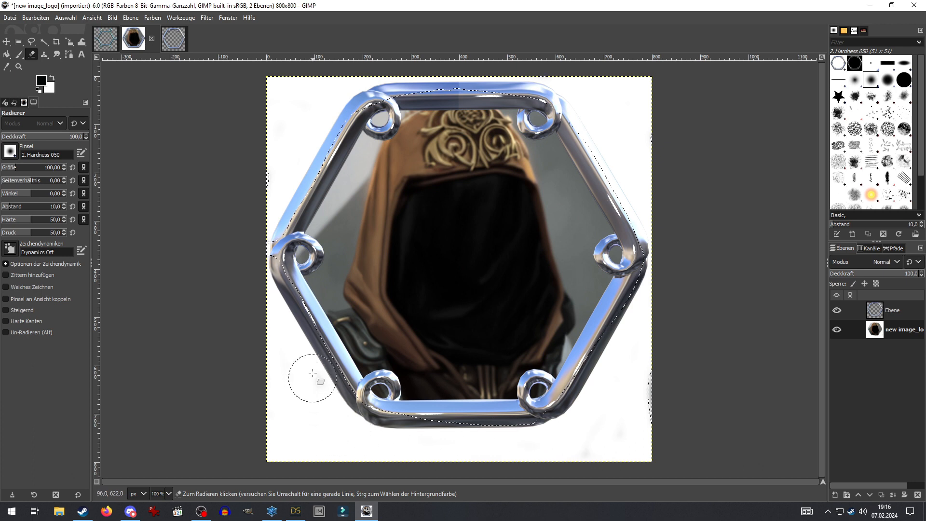
# - Cut the frame and portrait, then paste and anchor them on a new layer
pyautogui.click(45, 42)
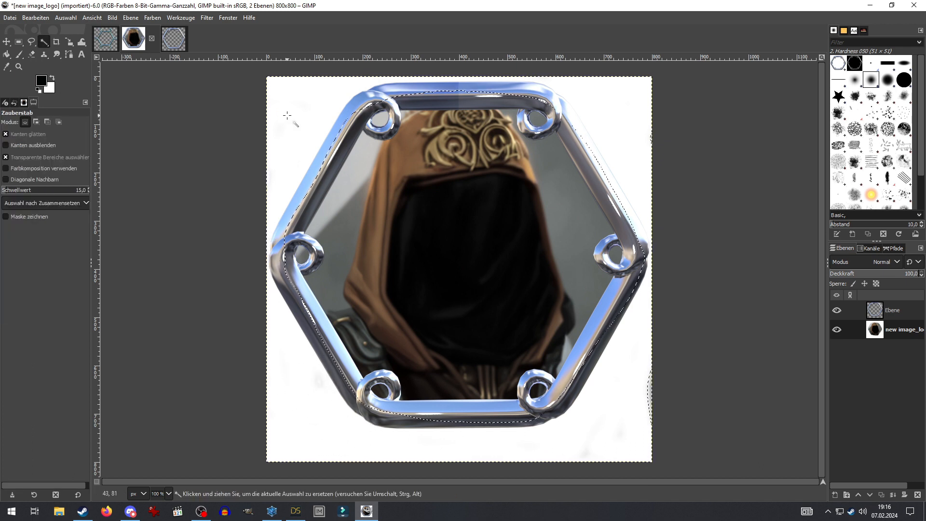
pyautogui.rightClick(299, 124)
pyautogui.moveTo(328, 148)
pyautogui.click(414, 192)
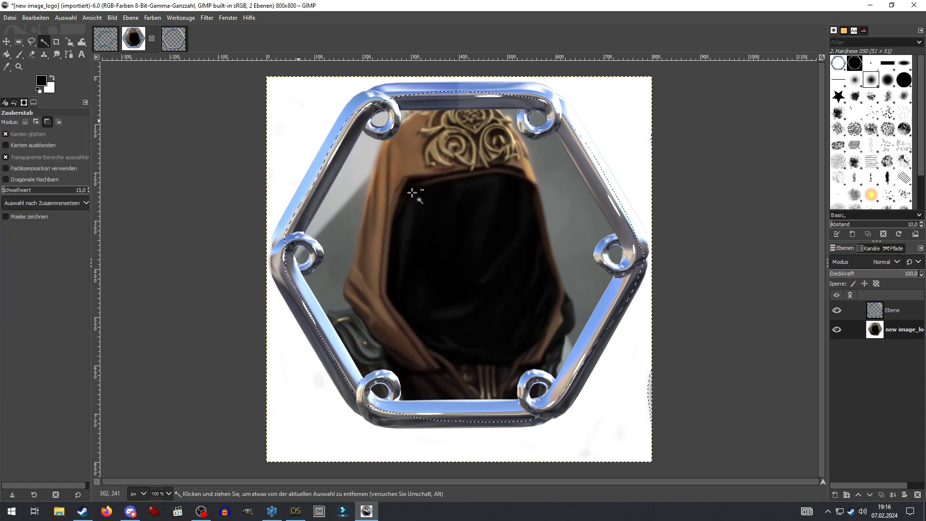
pyautogui.rightClick(895, 377)
pyautogui.click(827, 93)
pyautogui.click(835, 244)
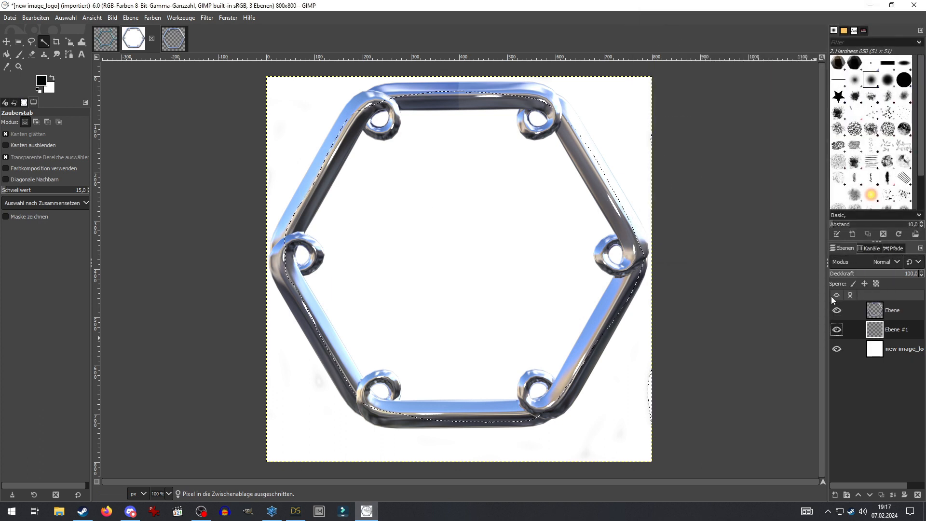
pyautogui.hotkey('ctrl', 'v')
pyautogui.rightClick(896, 332)
pyautogui.click(828, 124)
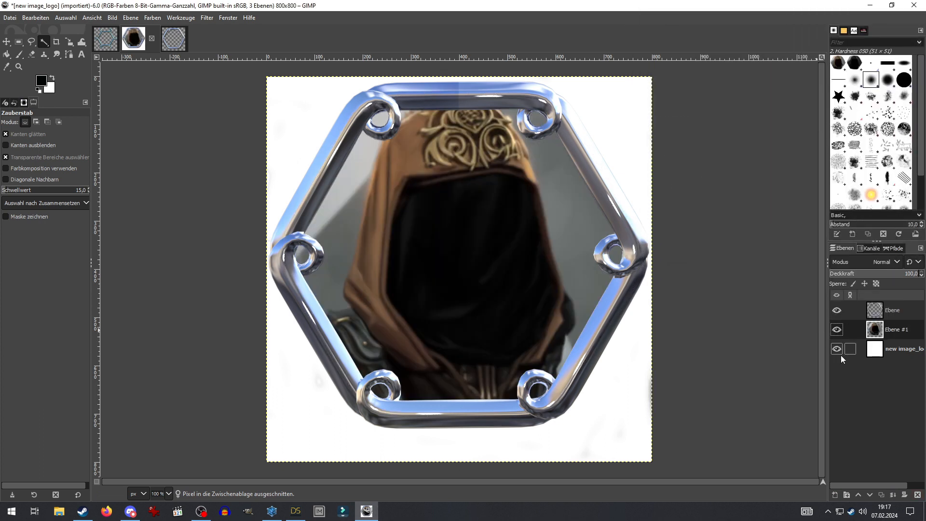
# - Hide the white background layer and merge the frame layer down into the portrait
pyautogui.click(838, 349)
pyautogui.moveTo(679, 182); pyautogui.dragTo(664, 204, button='middle')
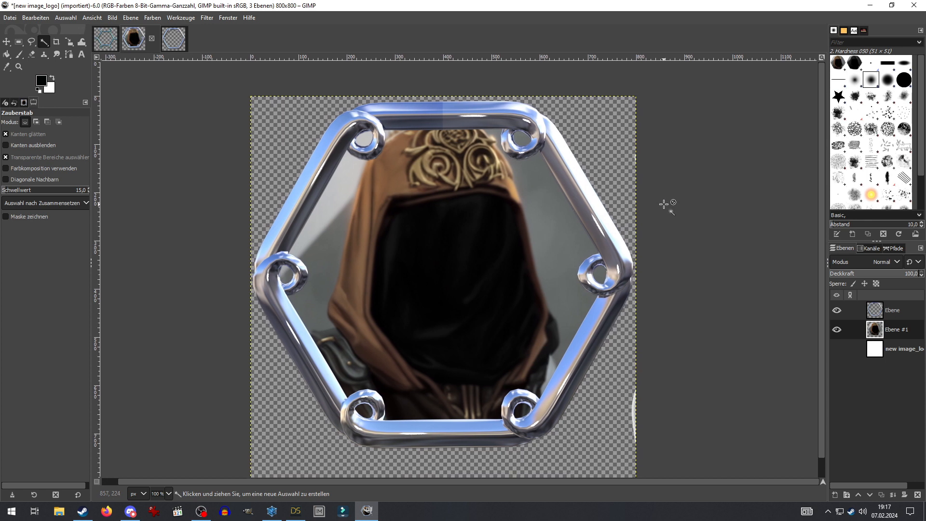
pyautogui.moveTo(231, 153)
pyautogui.mouseDown(button='middle')
pyautogui.moveTo(241, 135)
pyautogui.moveTo(242, 149)
pyautogui.mouseUp(button='middle')
pyautogui.moveTo(675, 245); pyautogui.dragTo(680, 254, button='middle')
pyautogui.rightClick(899, 314)
pyautogui.click(820, 125)
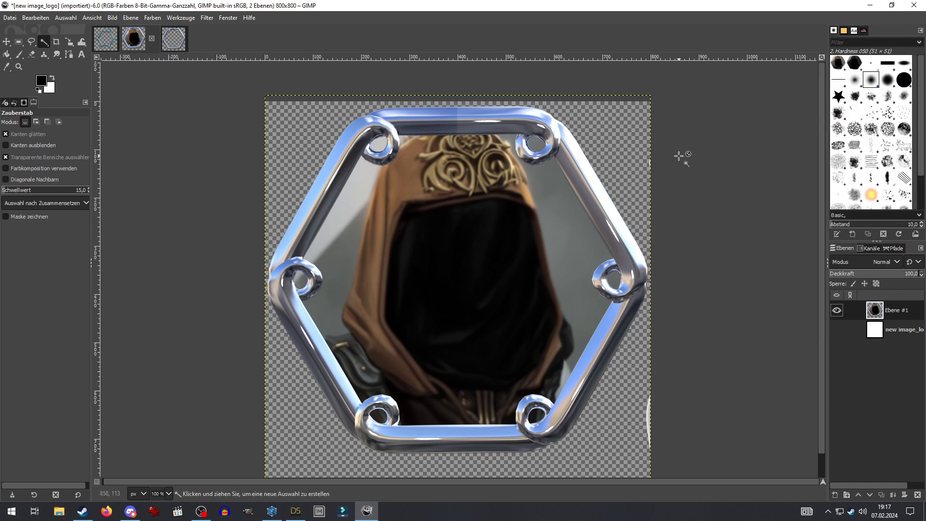
# - Rectangle-select the whole framed image area
pyautogui.click(10, 17)
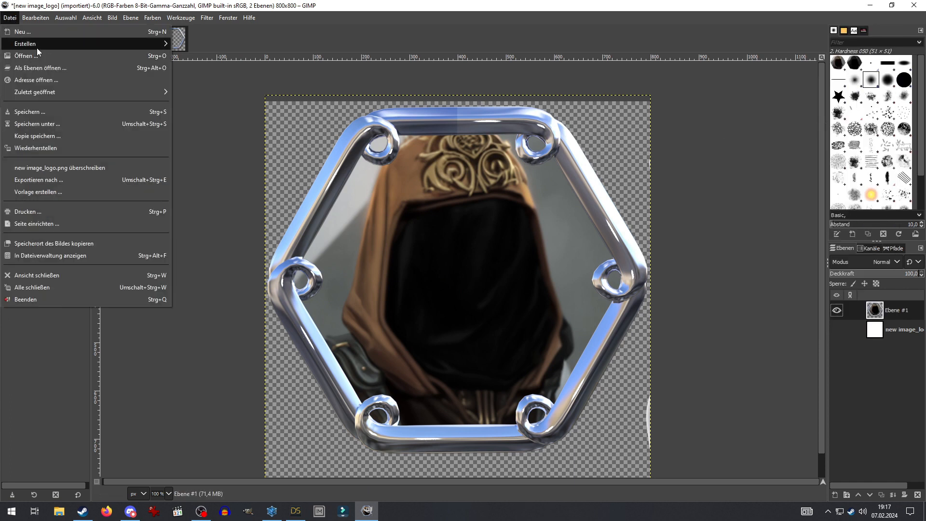
pyautogui.moveTo(161, 43)
pyautogui.click(829, 318)
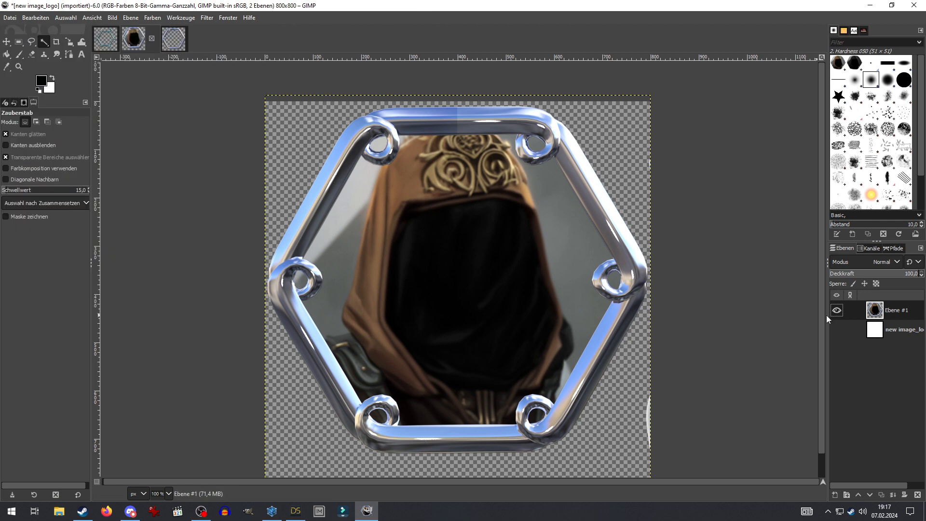
pyautogui.click(19, 42)
pyautogui.moveTo(223, 88); pyautogui.dragTo(701, 465)
# - Copy the selection and paste it as a new image
pyautogui.hotkey('ctrl', 'c')
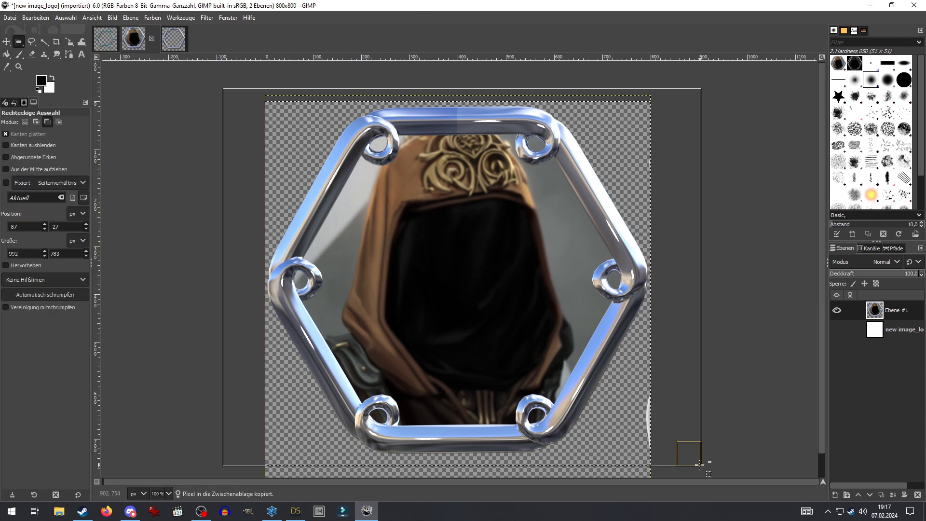
pyautogui.click(9, 18)
pyautogui.moveTo(22, 45)
pyautogui.click(223, 45)
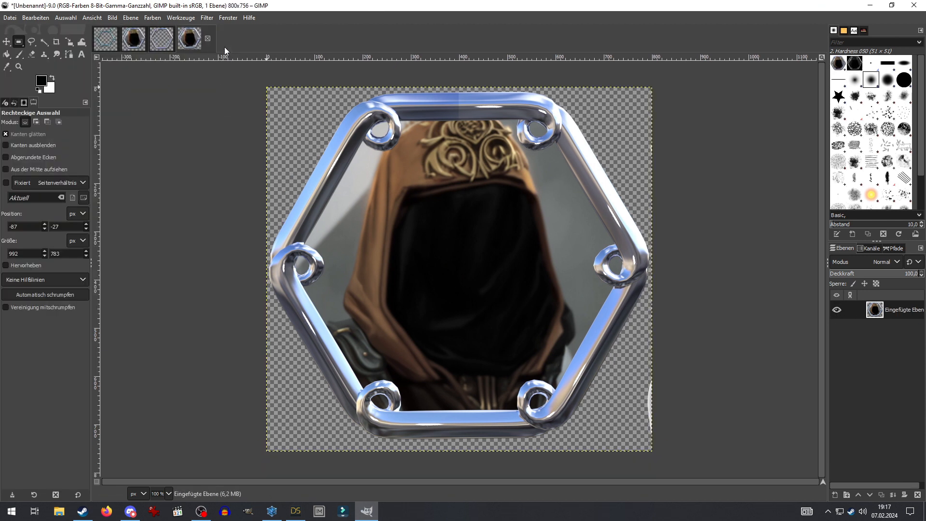
pyautogui.click(201, 41)
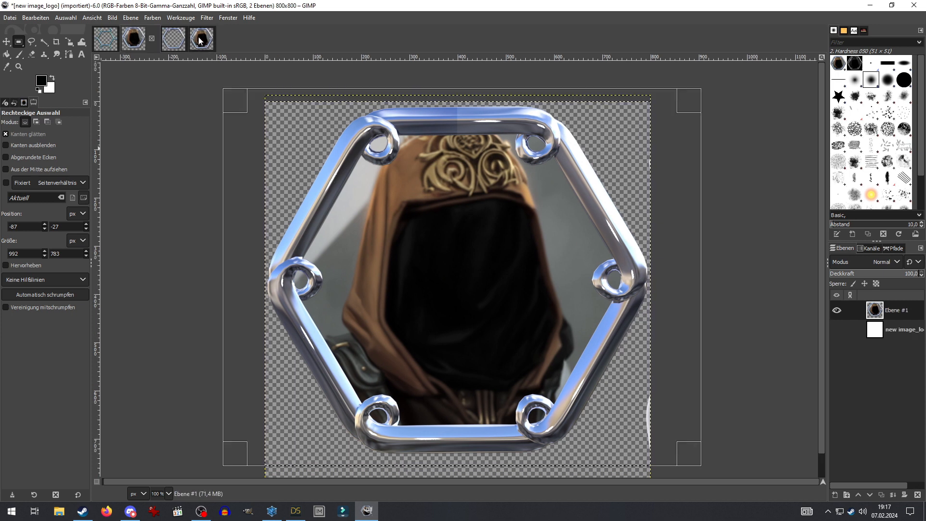
pyautogui.click(201, 41)
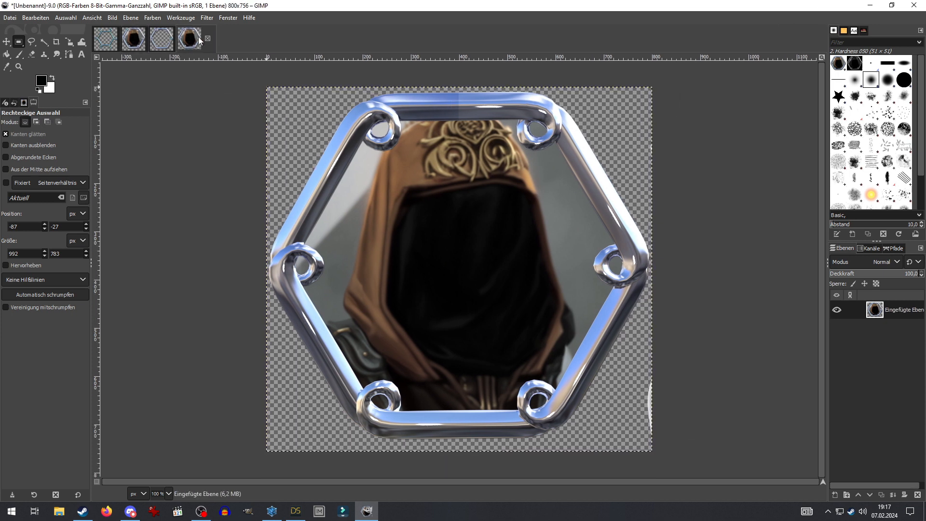
# - Cut and re-paste the framed portrait, nudge it down, and anchor it
pyautogui.press('ctrl')
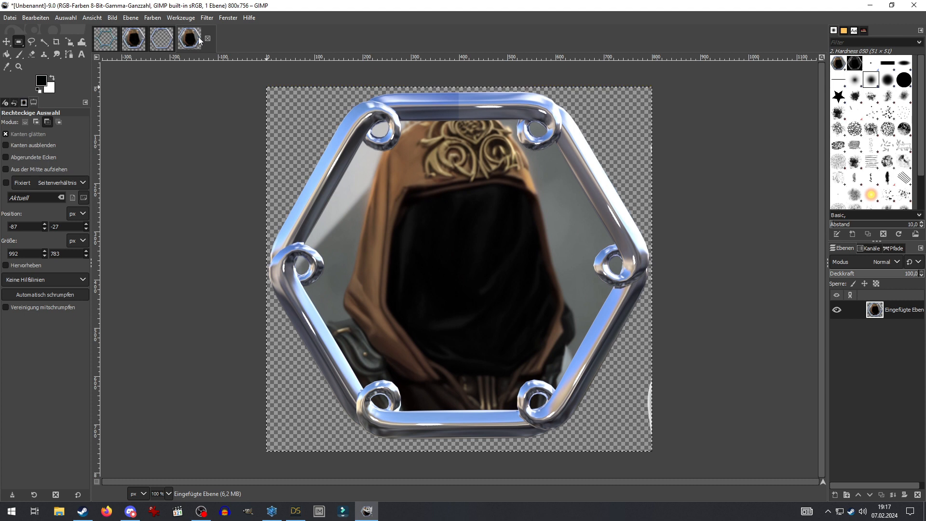
pyautogui.hotkey('ctrl', 'x')
pyautogui.hotkey('ctrl', 'v')
pyautogui.press('Down')
pyautogui.press('Down')
pyautogui.press('Down')
pyautogui.press('Down')
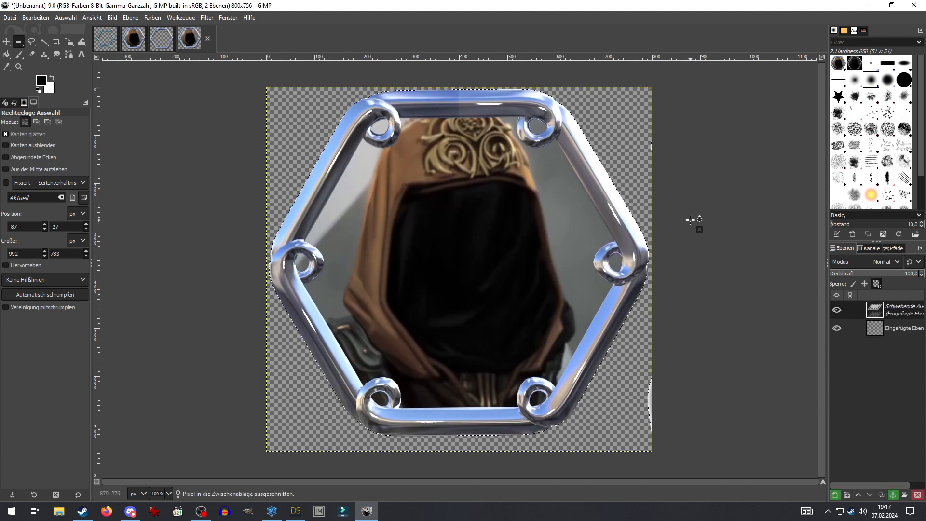
pyautogui.rightClick(893, 330)
pyautogui.click(830, 124)
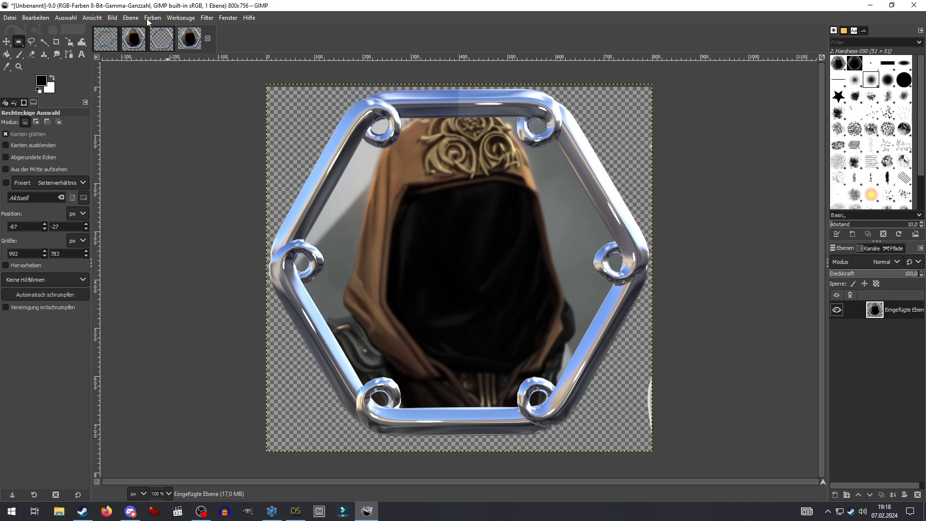
# - Resize the canvas to 800×740 with the layer centred and zero vertical offset
pyautogui.click(130, 18)
pyautogui.click(131, 109)
pyautogui.moveTo(463, 141); pyautogui.dragTo(683, 139)
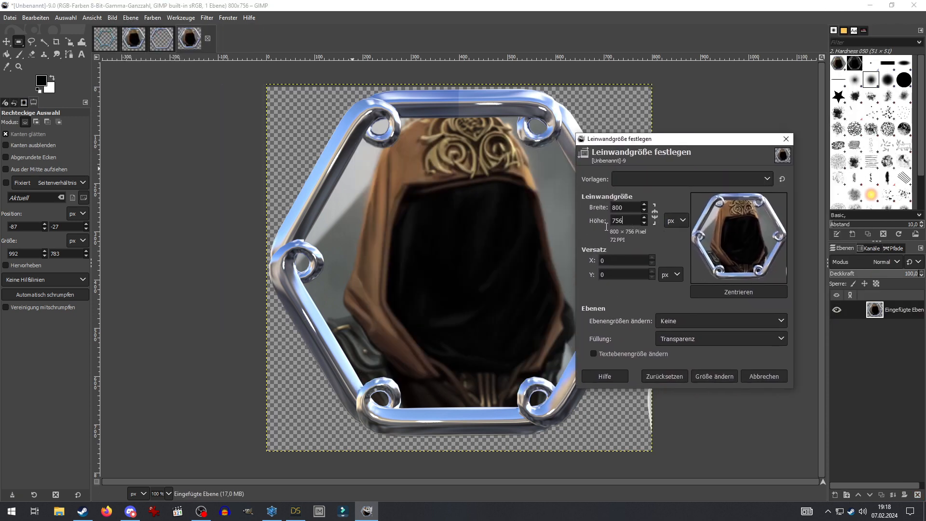
pyautogui.write('740')
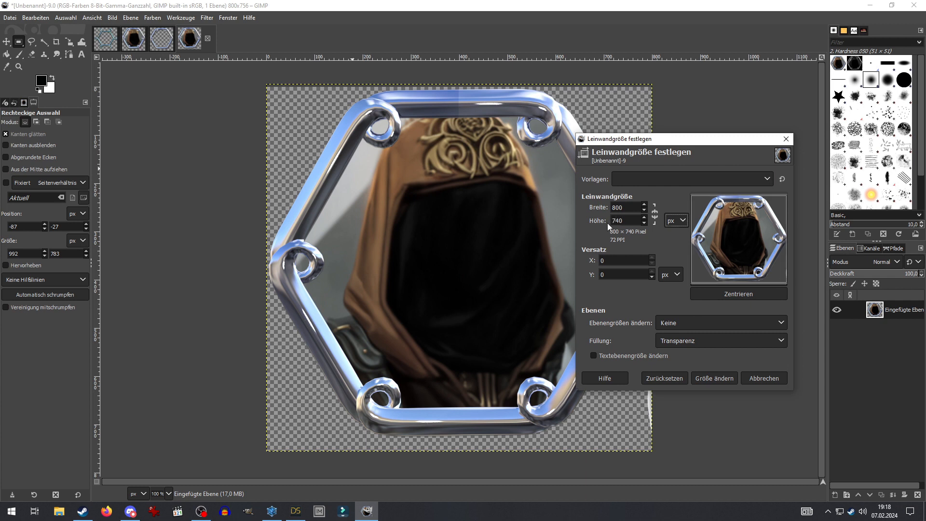
pyautogui.click(737, 295)
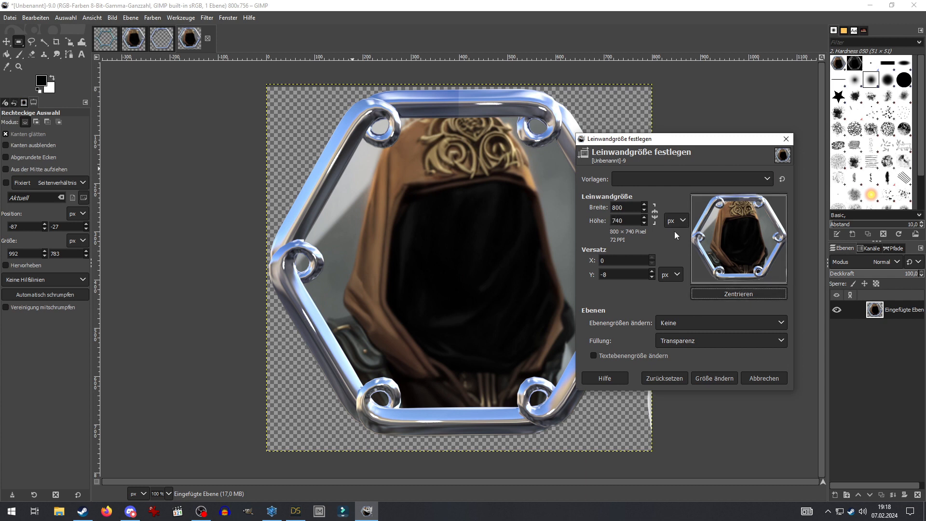
pyautogui.moveTo(739, 255); pyautogui.dragTo(739, 264)
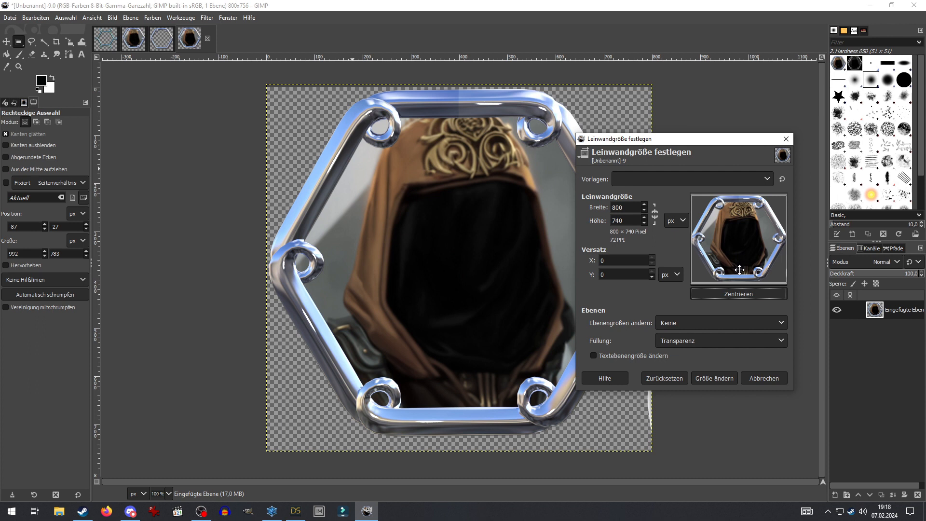
pyautogui.click(714, 379)
pyautogui.click(10, 18)
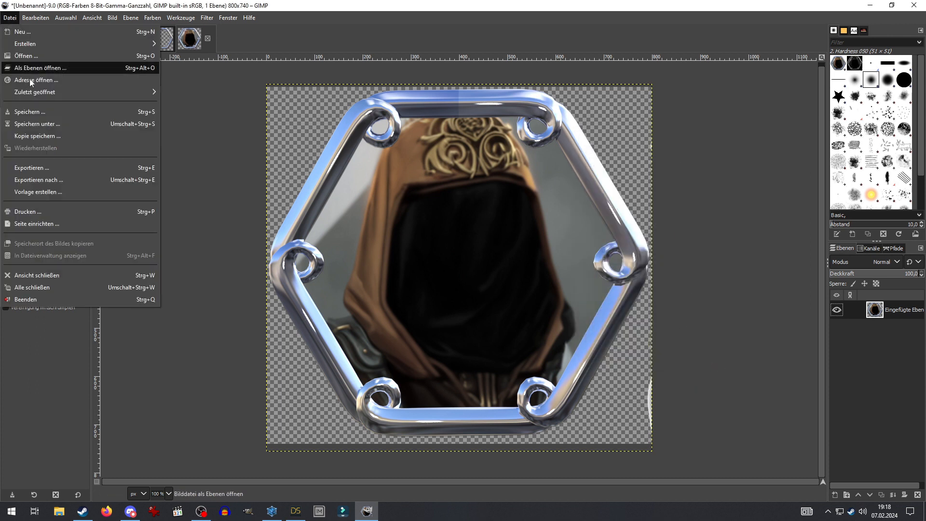